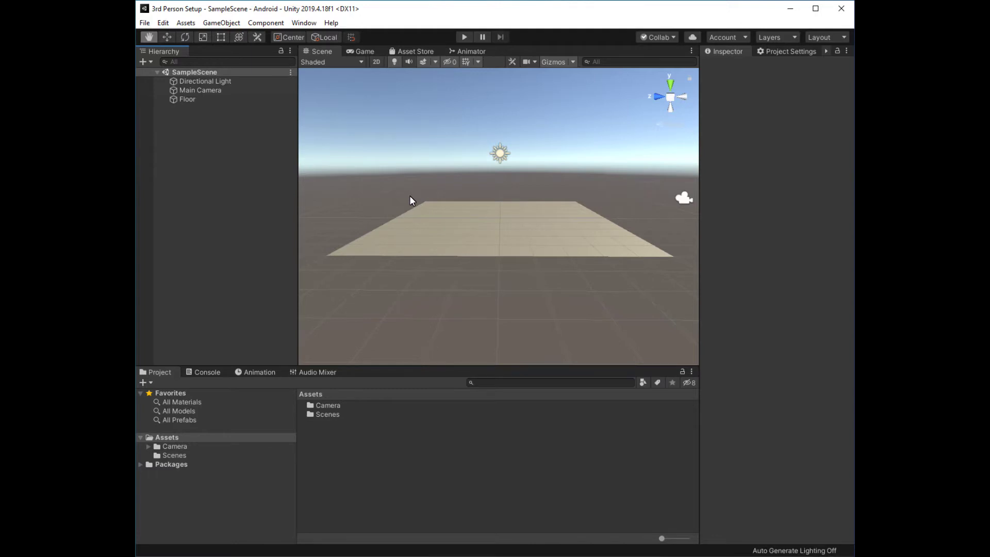
- Open the Standard Assets store page and start importing the package
click(406, 50)
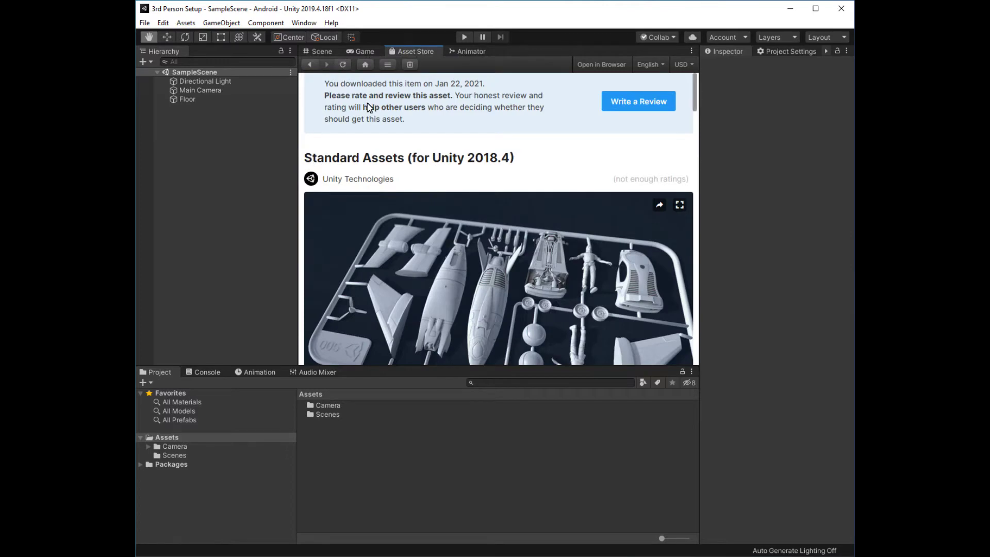
scroll(409, 200, down, 3)
scroll(459, 211, down, 2)
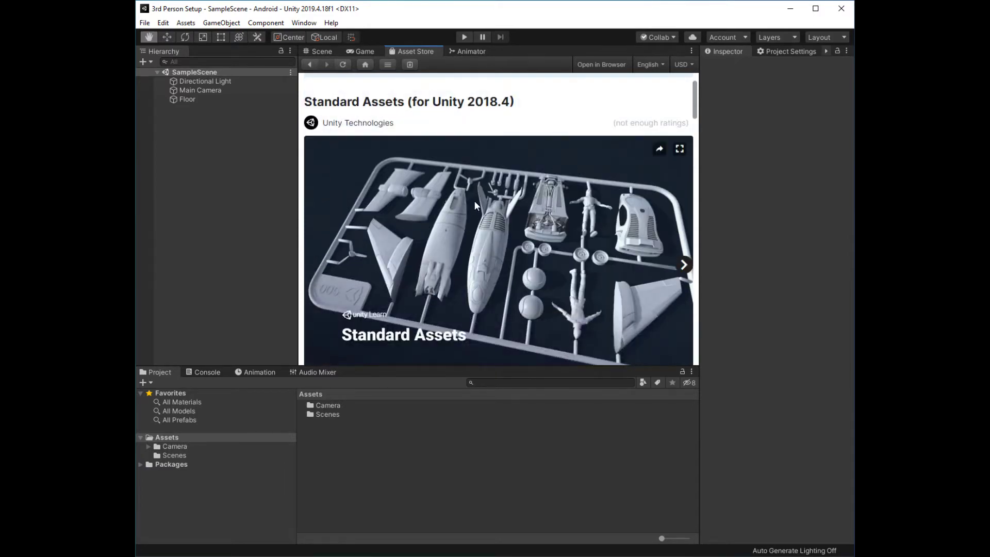
scroll(474, 201, down, 2)
scroll(474, 201, down, 5)
click(453, 229)
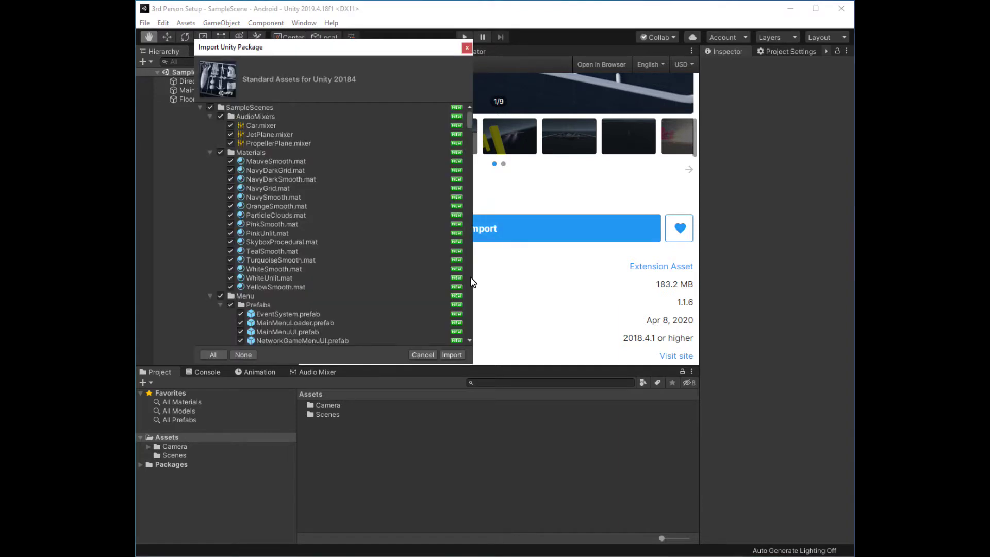
- Uncheck all Standard Assets except ThirdPersonCharacter and CrossPlatformInput, then import them
click(210, 108)
click(199, 108)
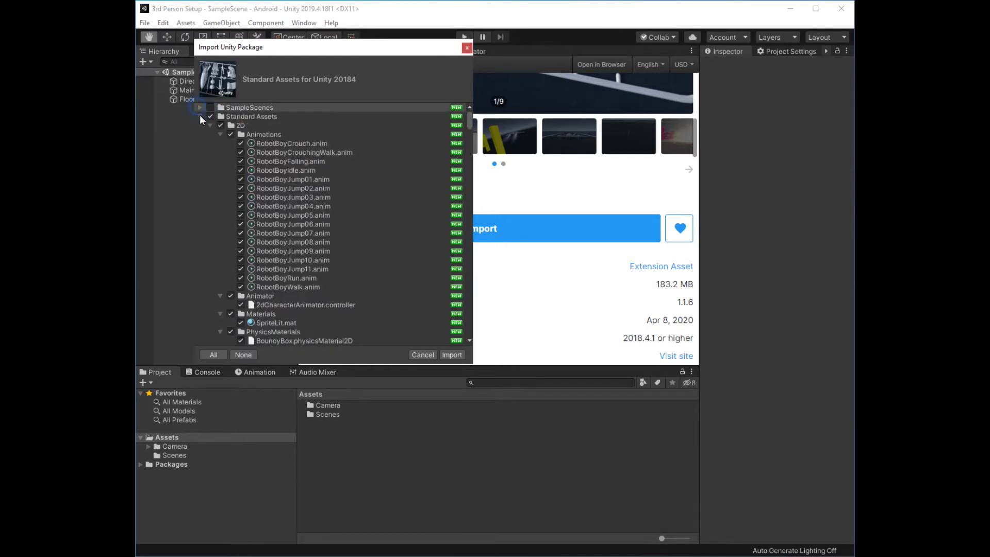
click(210, 117)
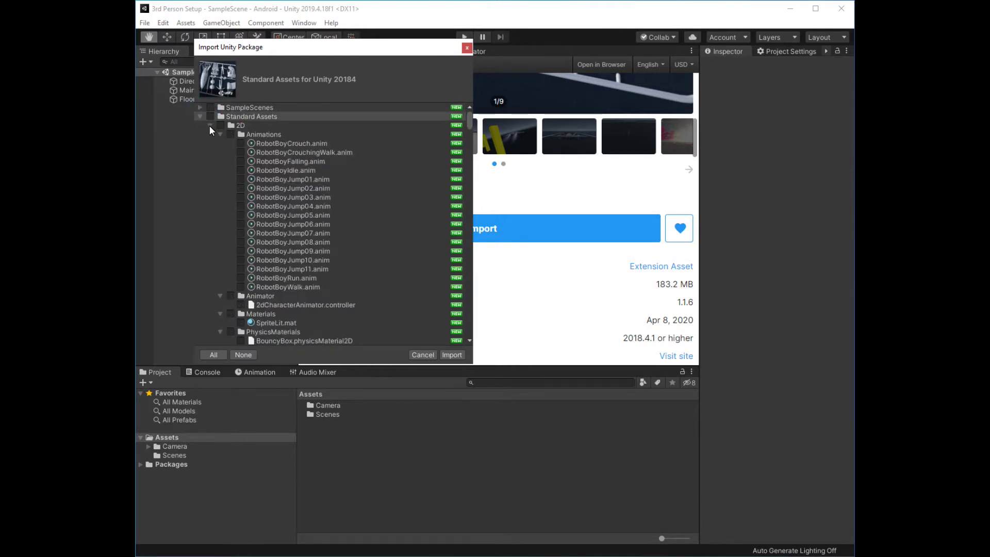
click(210, 125)
click(212, 135)
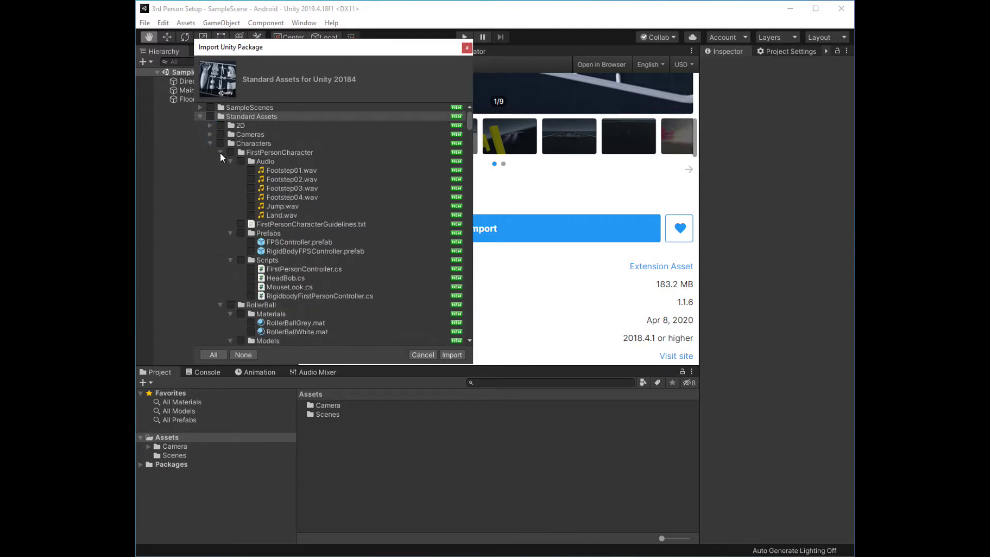
click(220, 152)
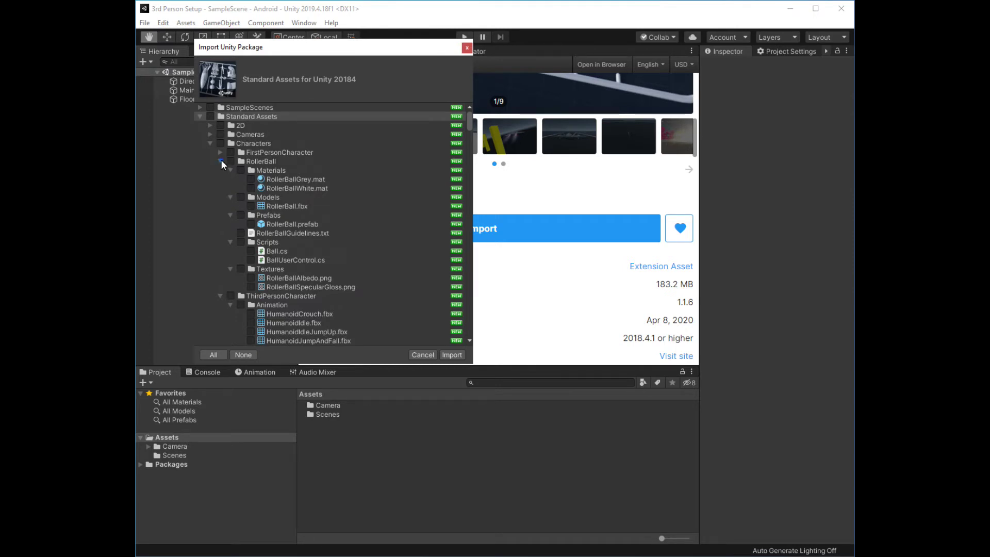
click(220, 161)
click(230, 172)
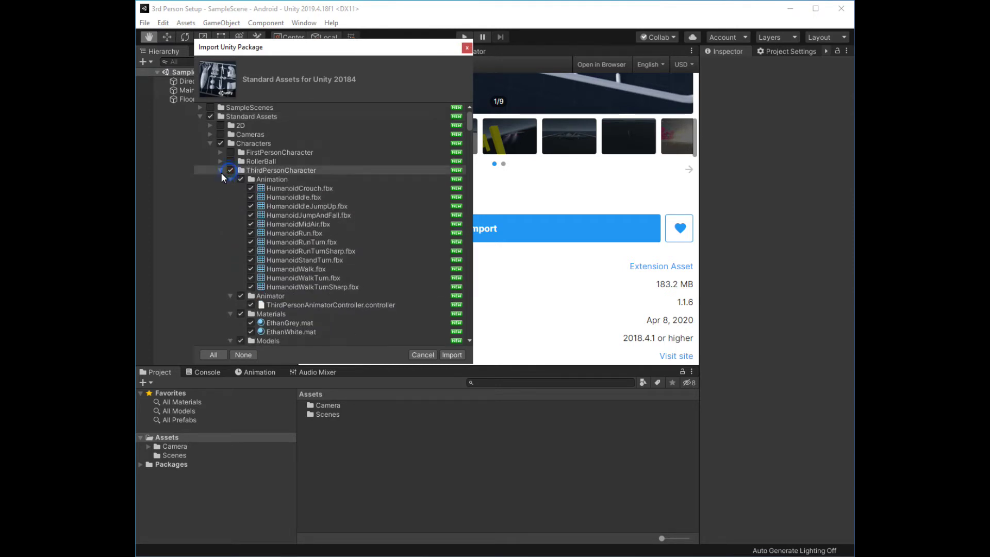
click(219, 170)
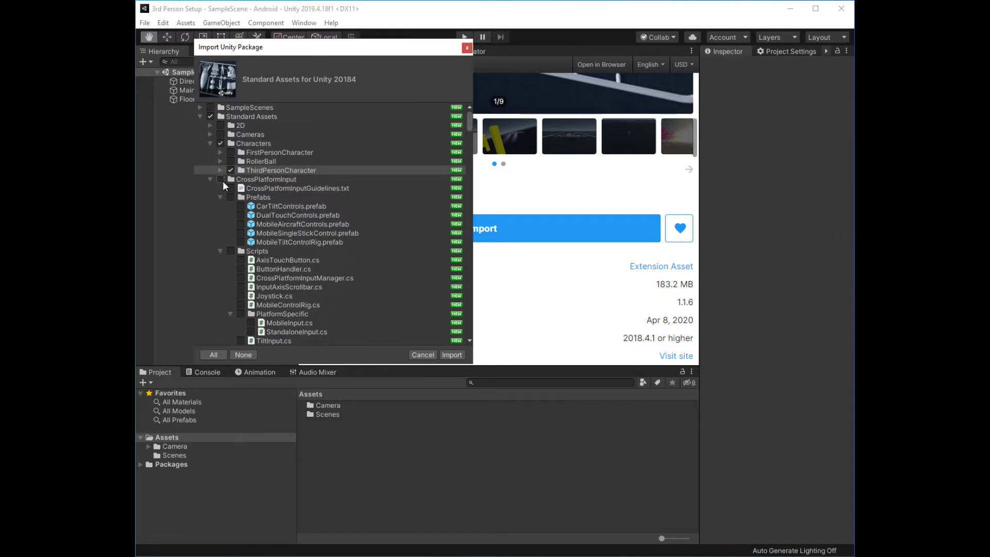
click(221, 179)
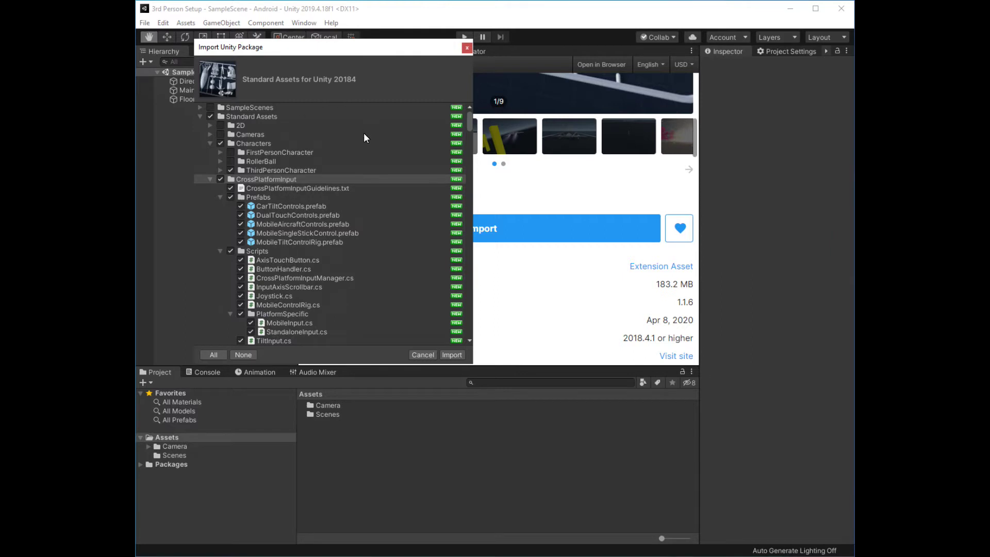
click(451, 355)
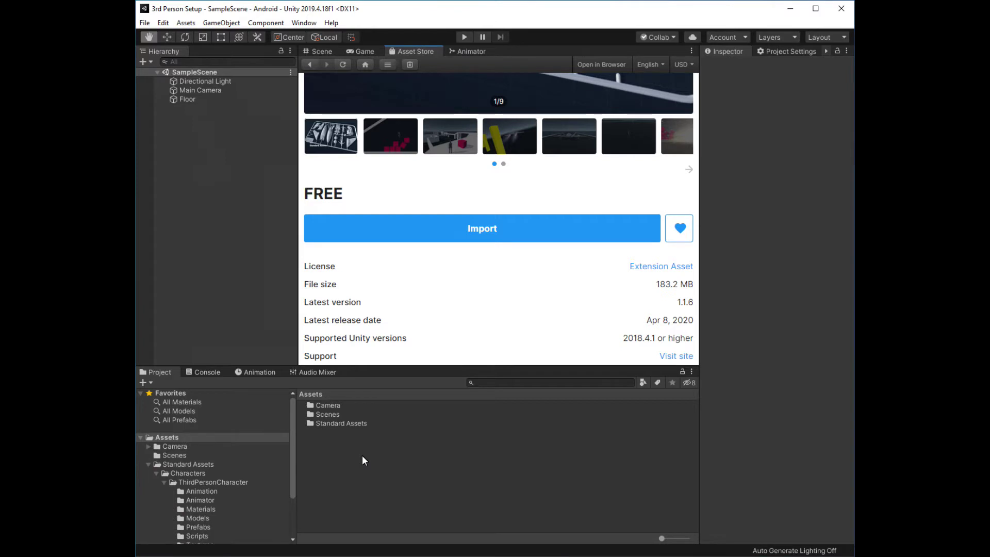
- Browse to Standard Assets > Characters > ThirdPersonCharacter > Prefabs, then return to the Scene view
double_click(331, 424)
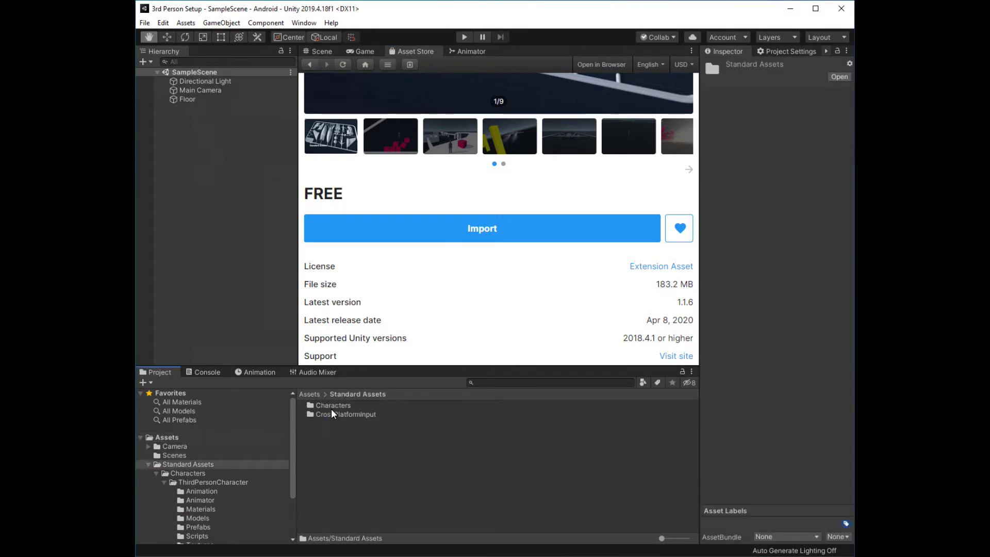
double_click(326, 404)
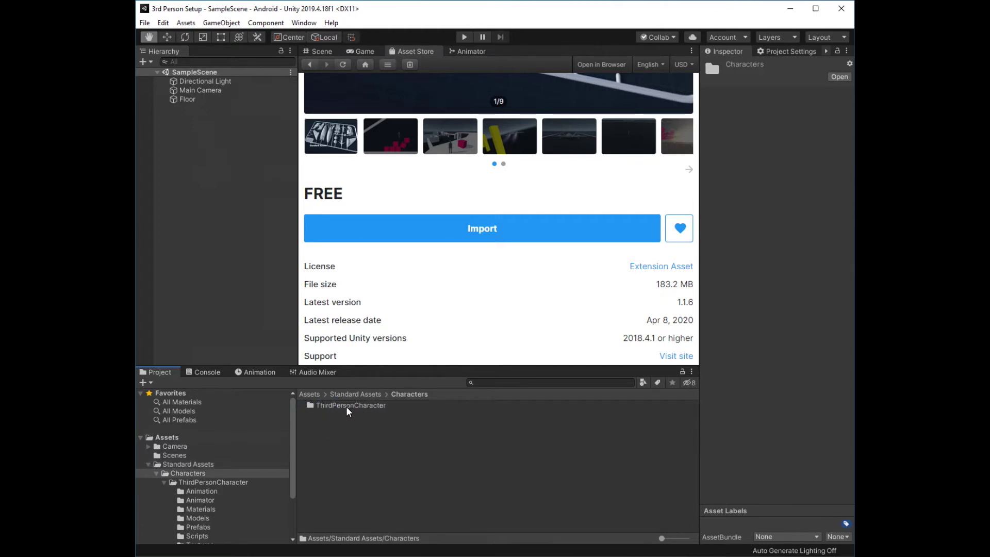
double_click(334, 408)
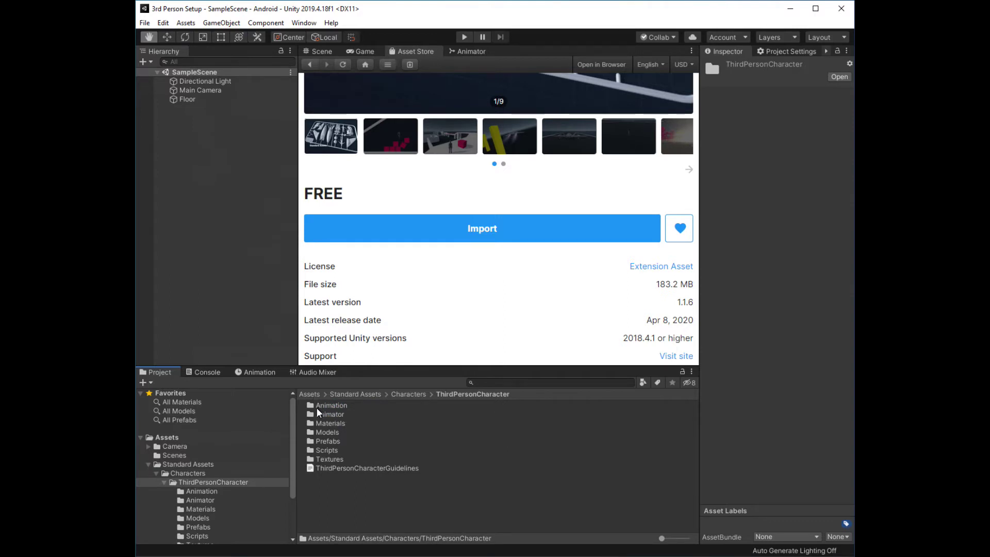
double_click(327, 442)
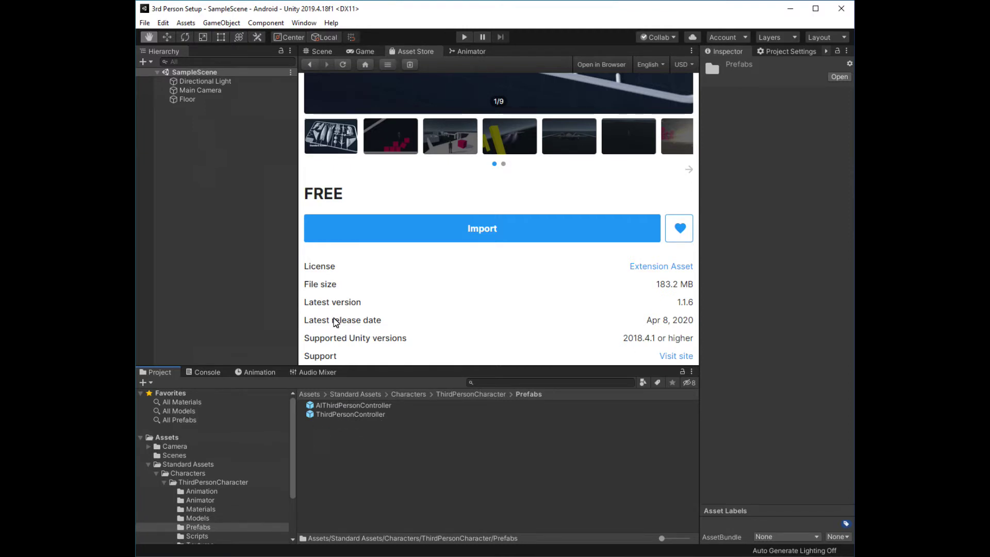
click(321, 50)
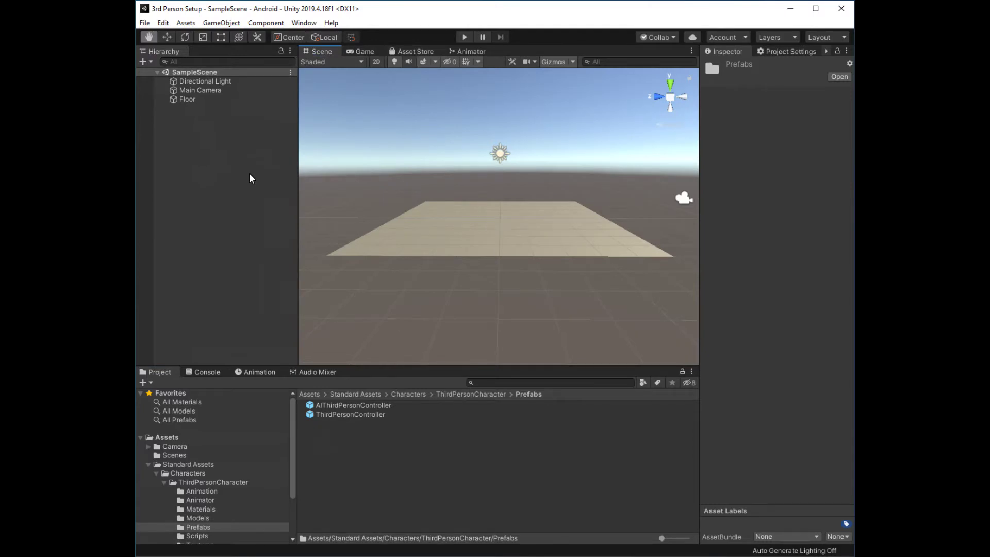
- Add a UI > Event System object from the Hierarchy context menu
right_click(214, 146)
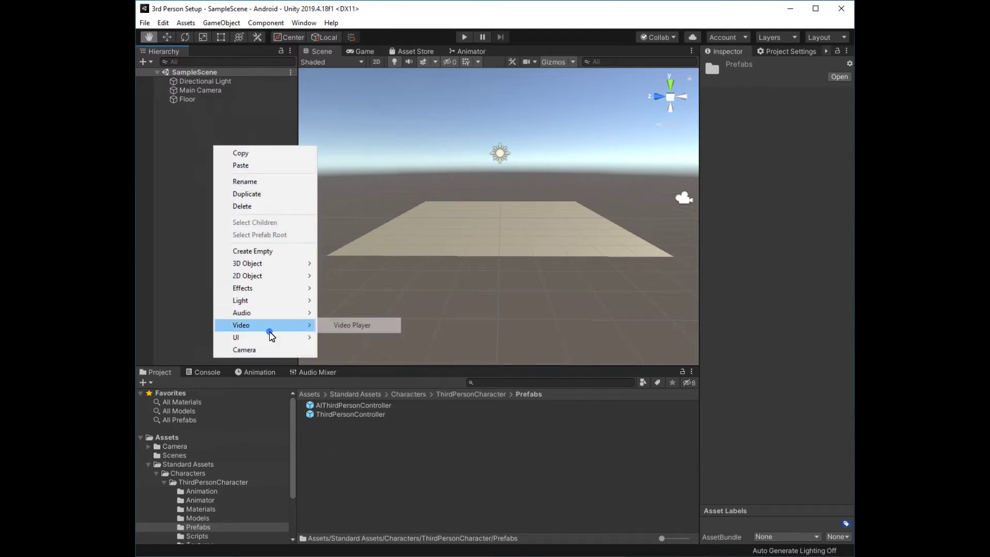
mouse_move(236, 337)
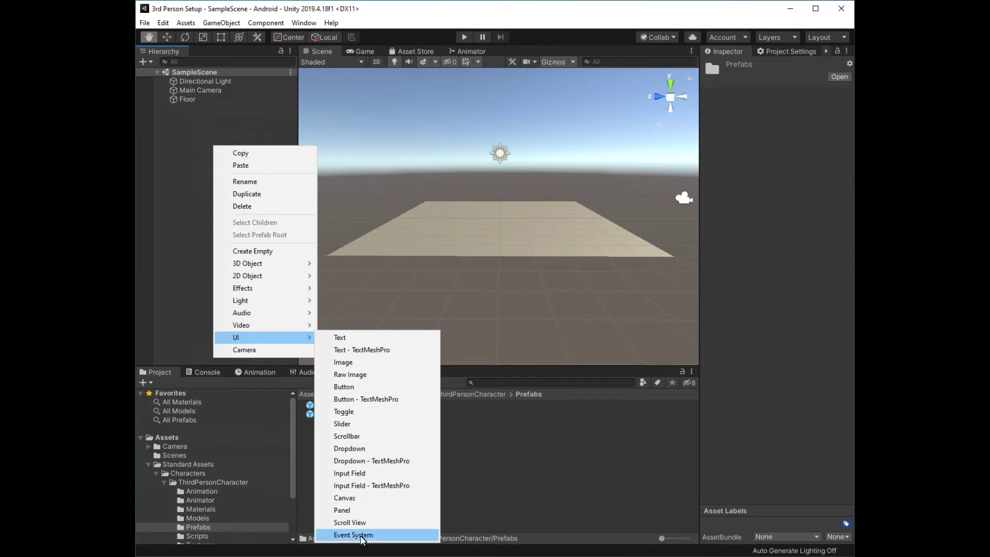
click(355, 535)
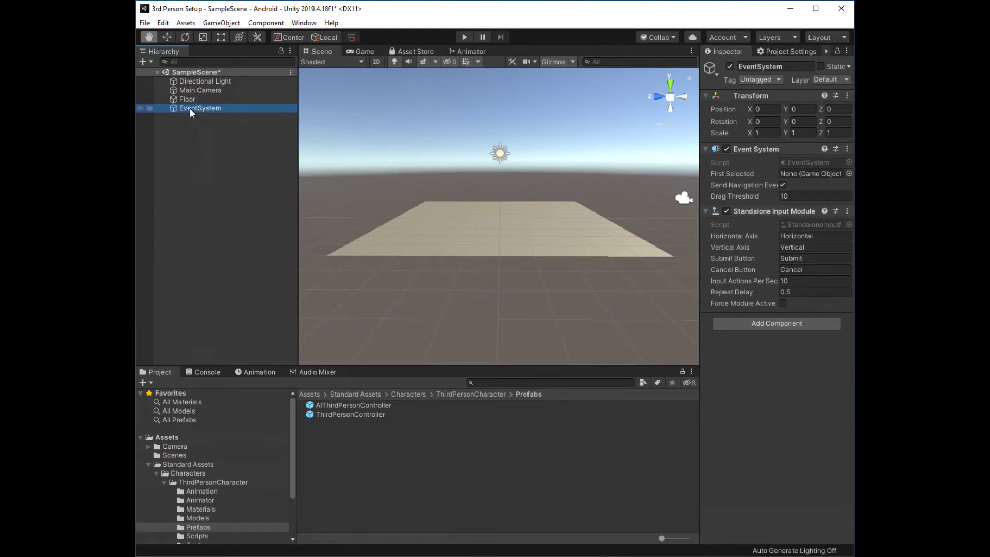
- Drag ThirdPersonController into the scene and set its position to 0, 0, 0
drag(338, 414, 491, 198)
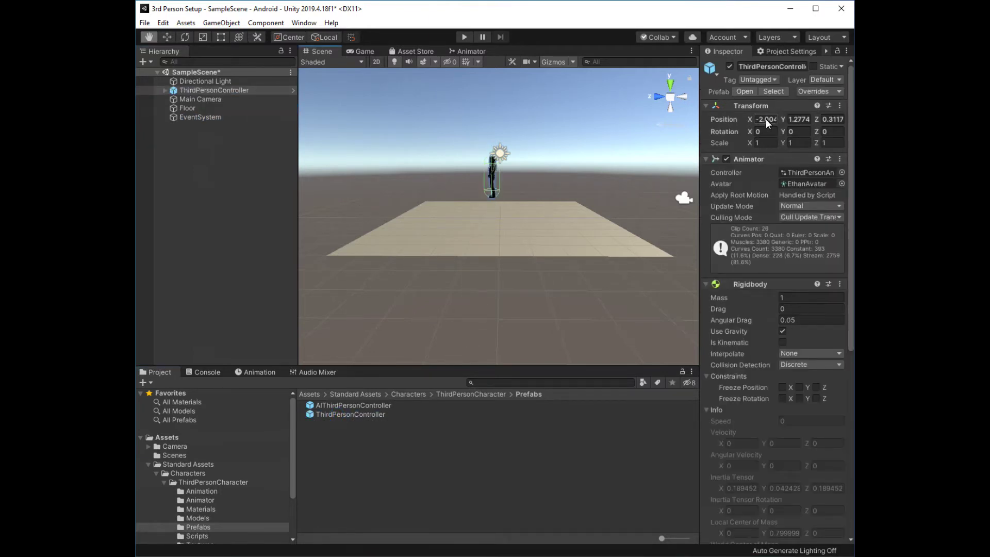
click(767, 118)
text(0)
click(801, 122)
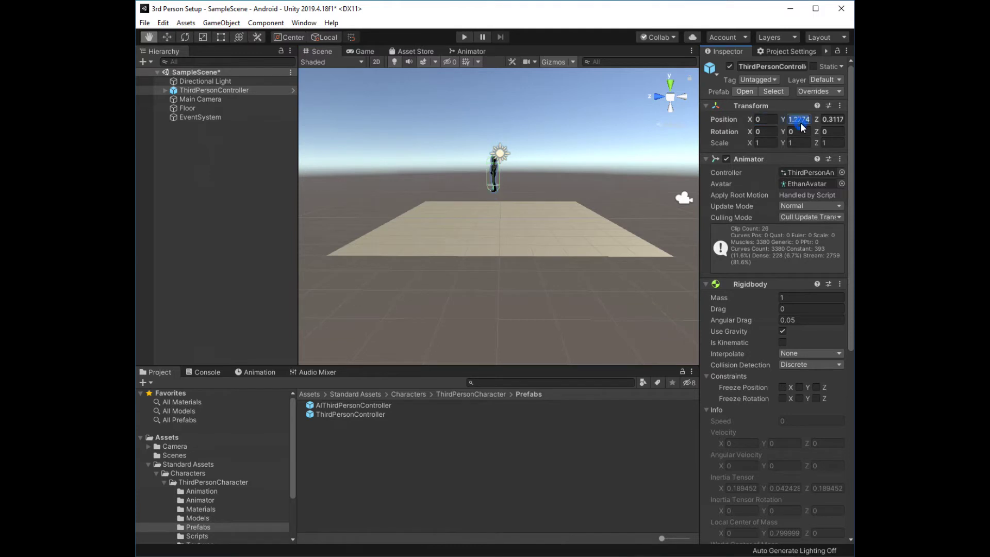
text(0)
click(833, 120)
text(0)
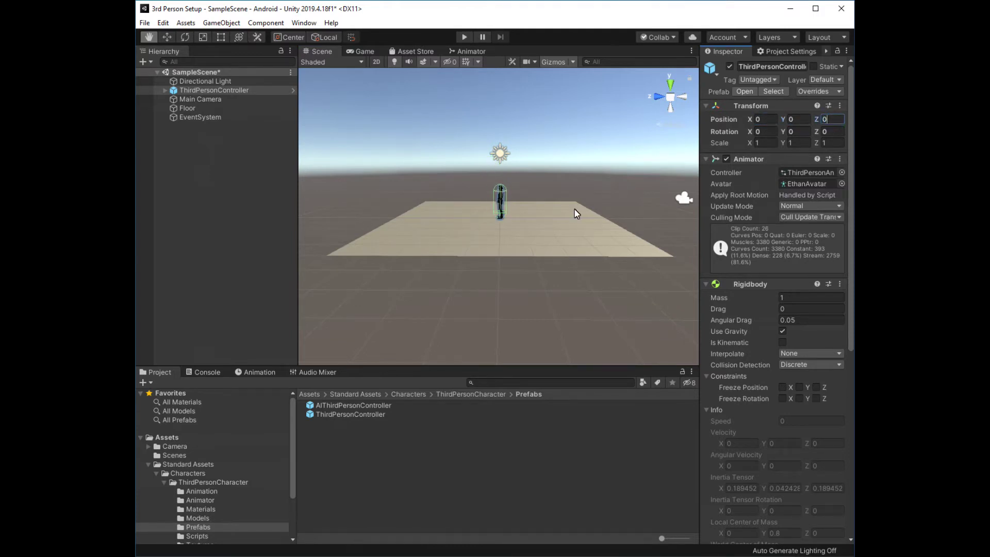
scroll(519, 227, up, 2)
scroll(520, 227, up, 3)
scroll(539, 202, up, 2)
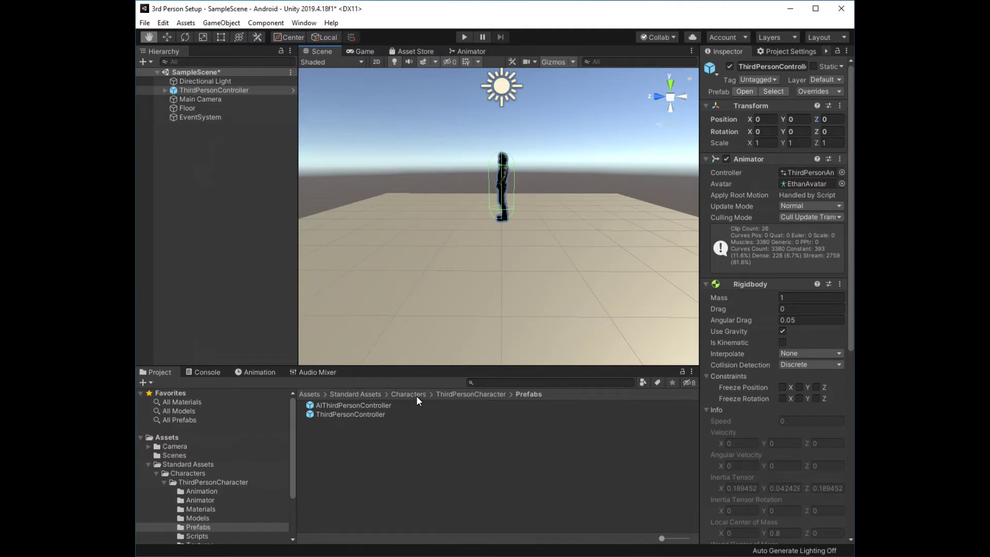
- Drag MobileSingleStickControl from CrossPlatformInput > Prefabs into the Hierarchy, below ThirdPersonController
click(370, 395)
double_click(338, 414)
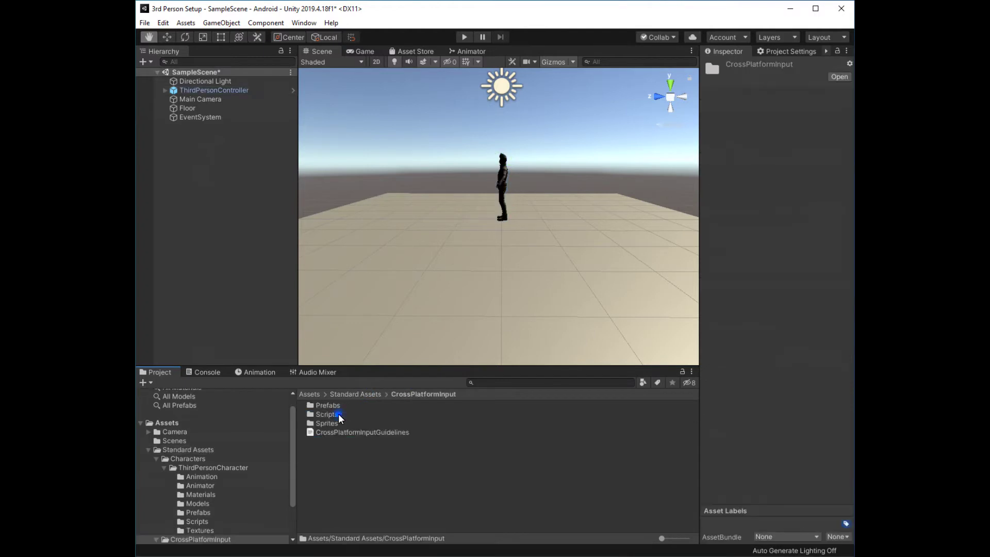
double_click(326, 405)
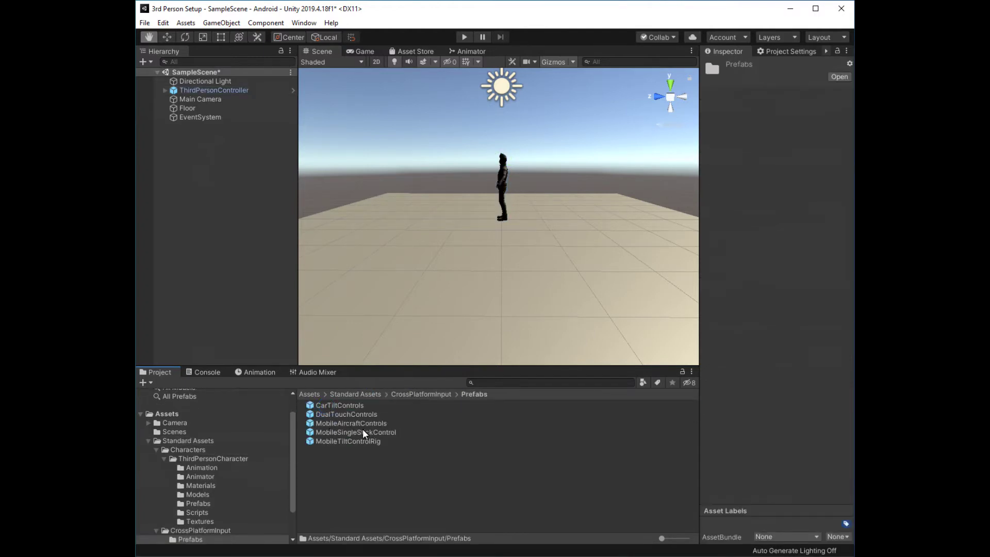
drag(363, 431, 194, 155)
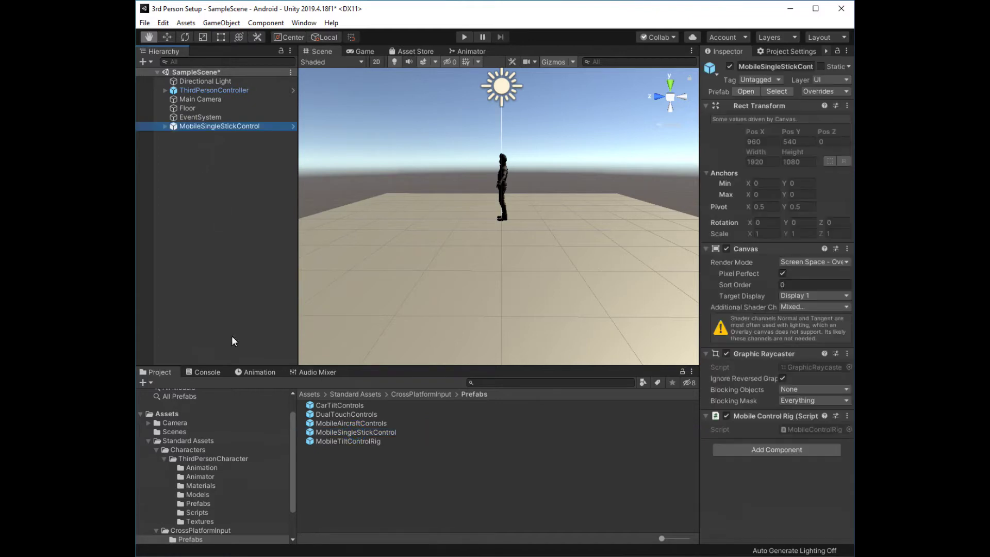
drag(207, 124, 192, 95)
click(200, 160)
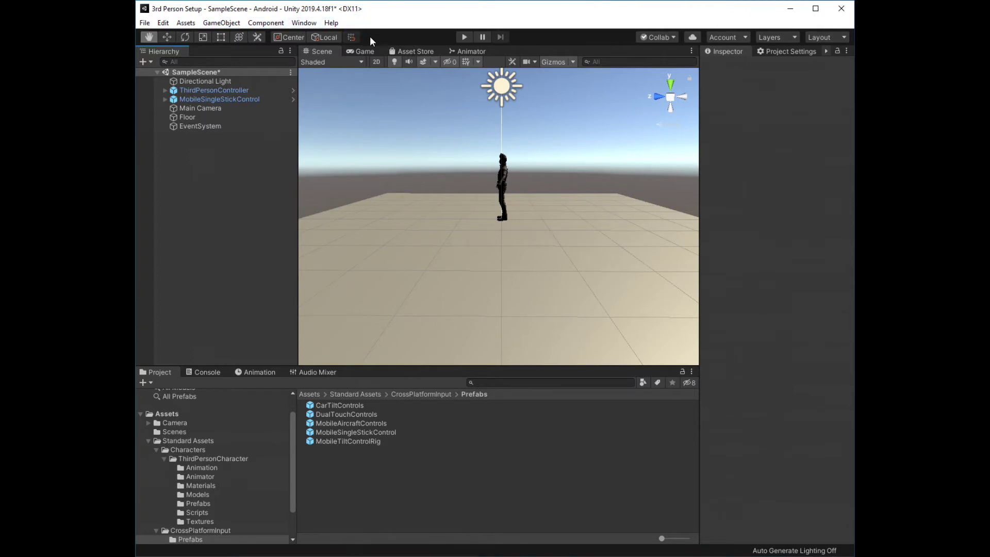
- Switch to the Game view to preview the character standing on the floor
click(361, 50)
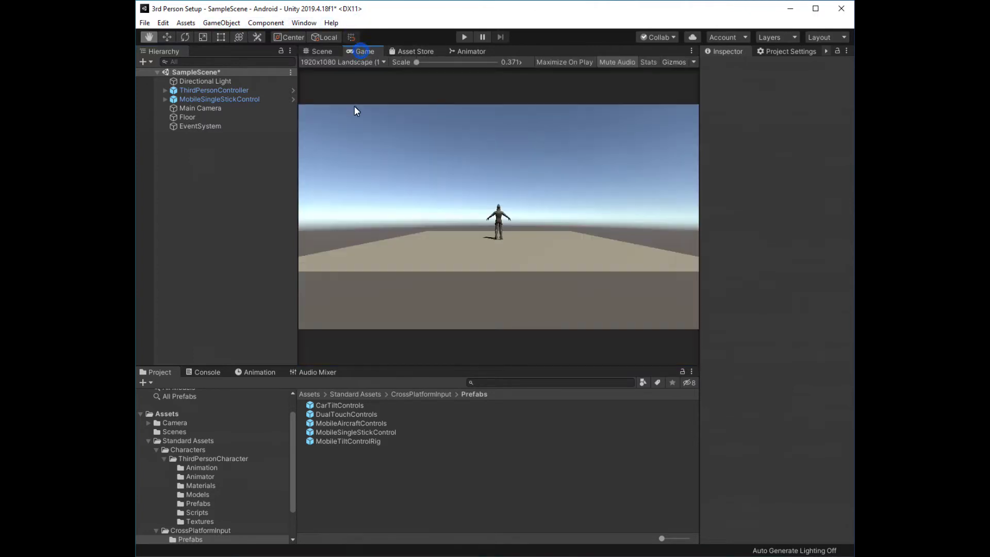
click(372, 257)
click(659, 256)
click(395, 267)
click(464, 277)
click(600, 226)
- Expand MobileSingleStickControl and activate its MobileJoystick child in the Inspector
click(210, 99)
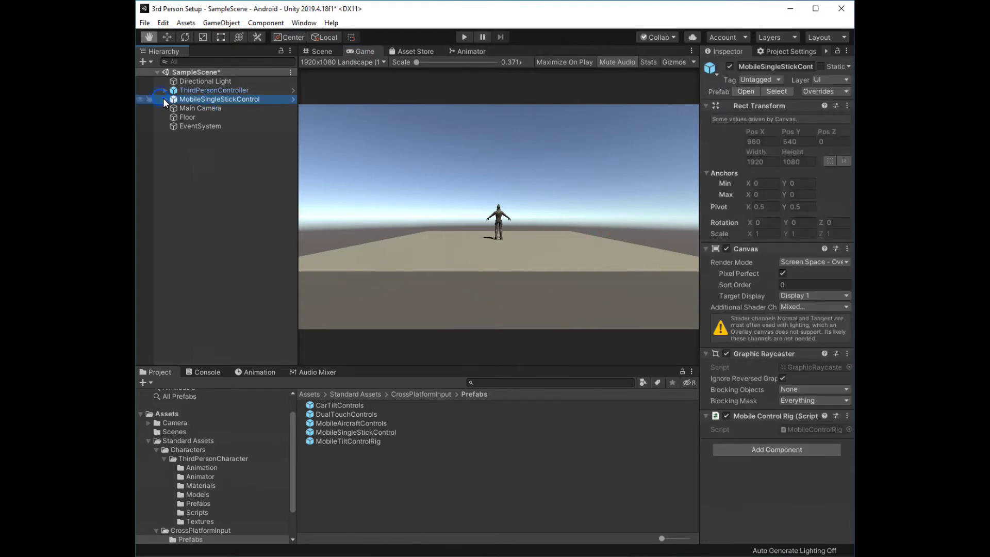
click(163, 99)
click(199, 109)
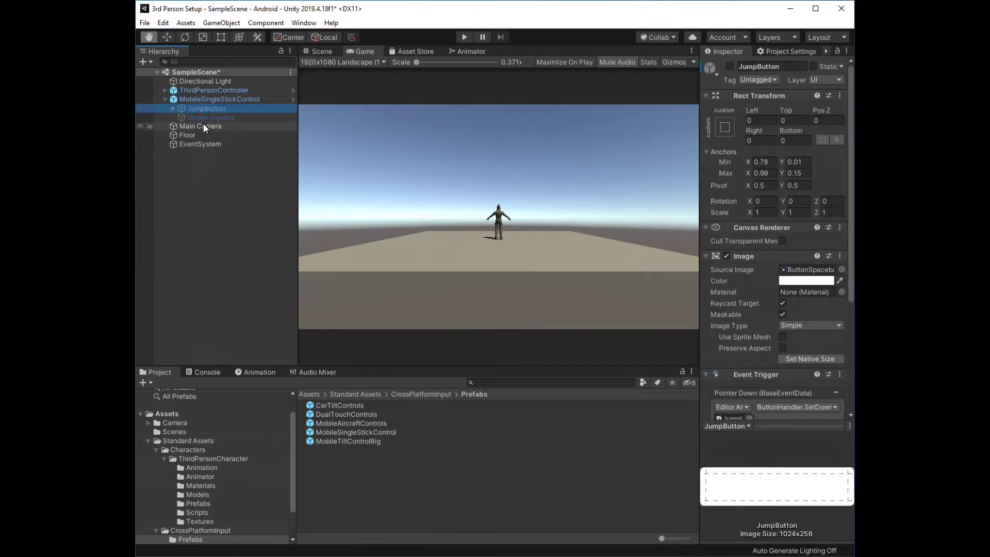
click(203, 119)
click(729, 66)
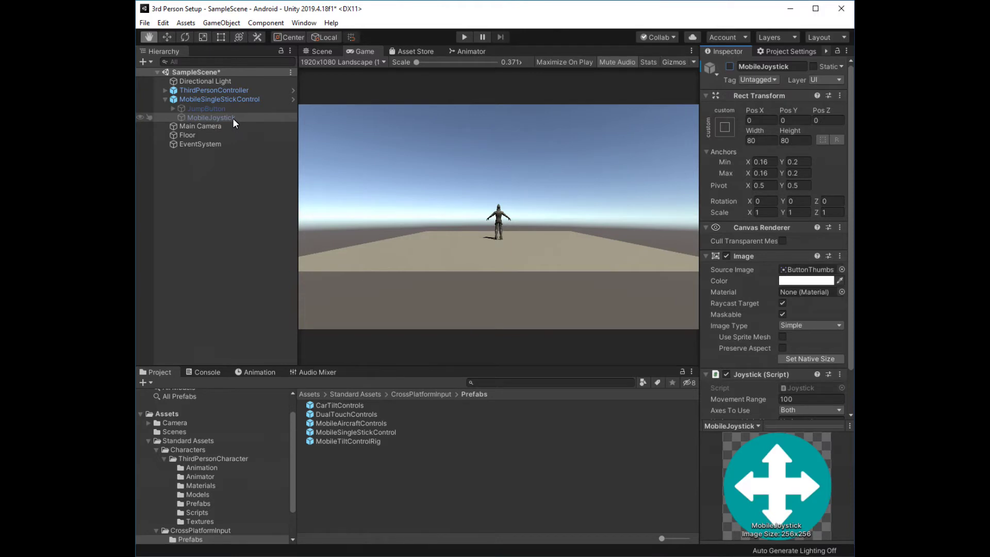
click(165, 100)
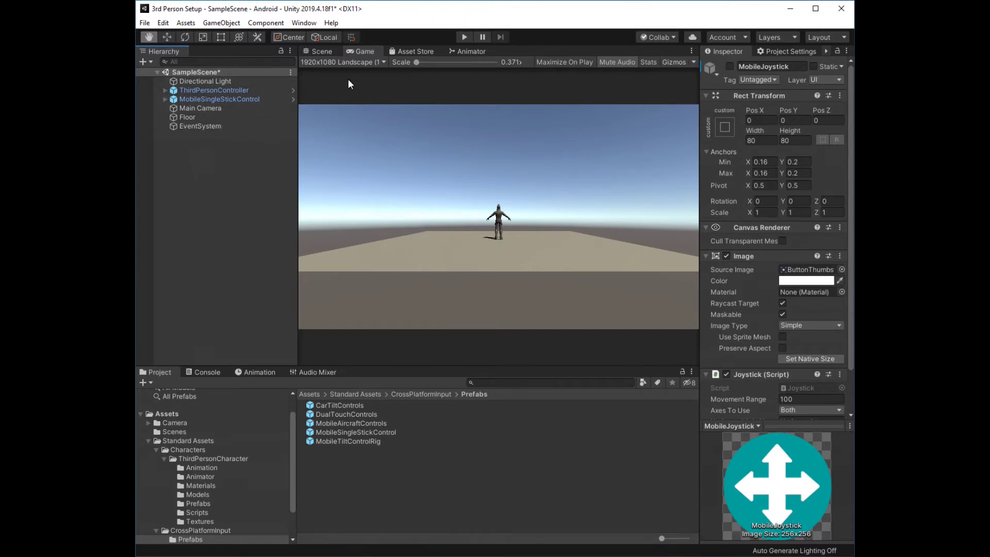
- Start importing Standard Assets again and deselect all of its contents
click(409, 50)
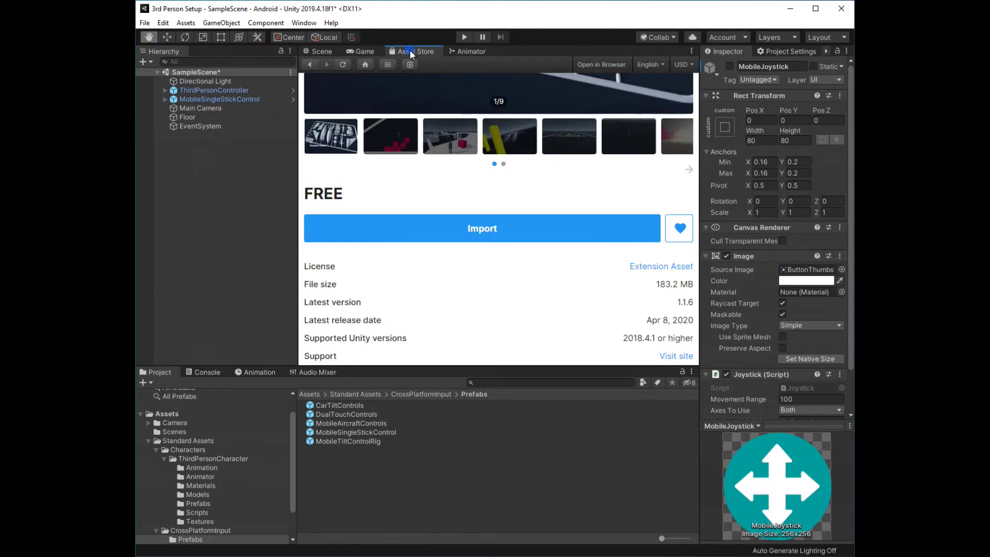
click(483, 227)
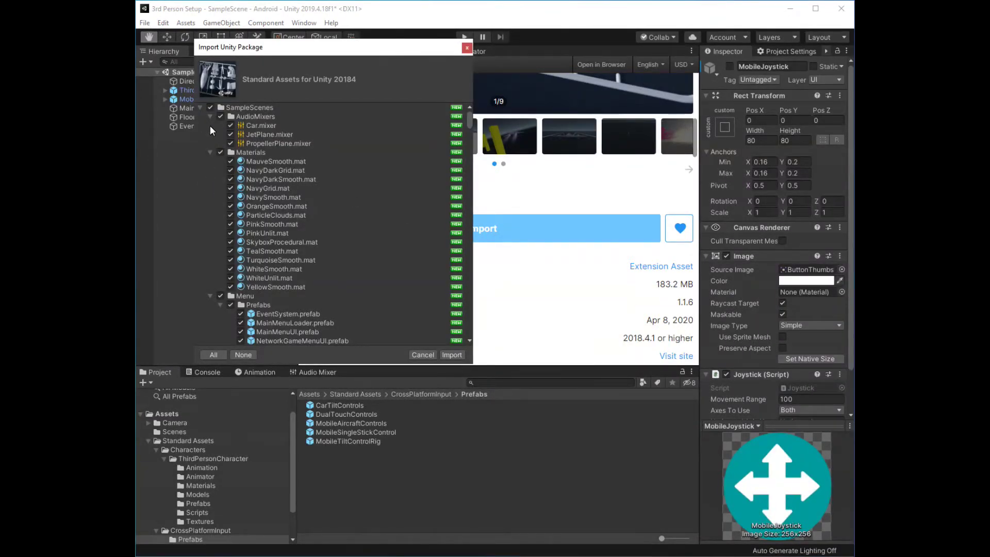
click(210, 107)
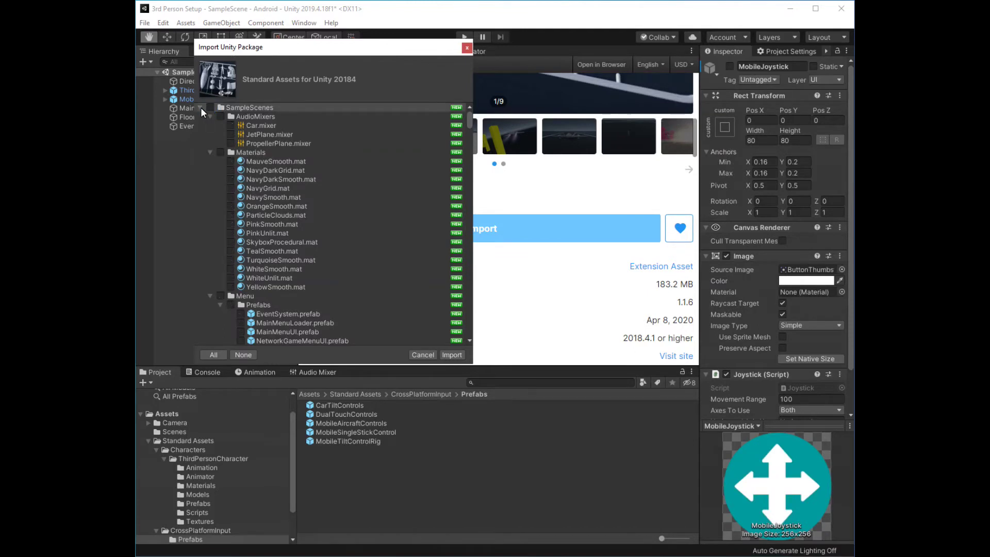
click(198, 108)
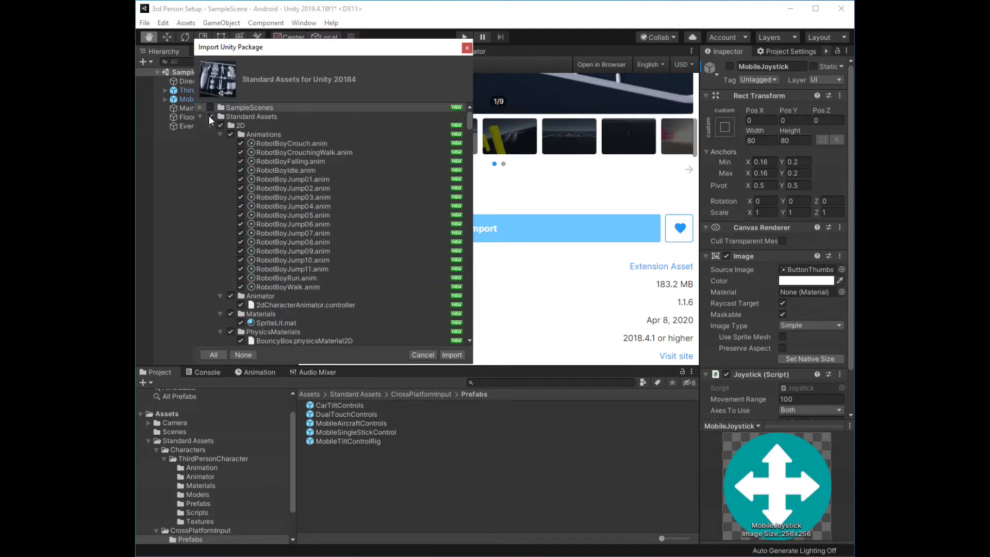
click(210, 116)
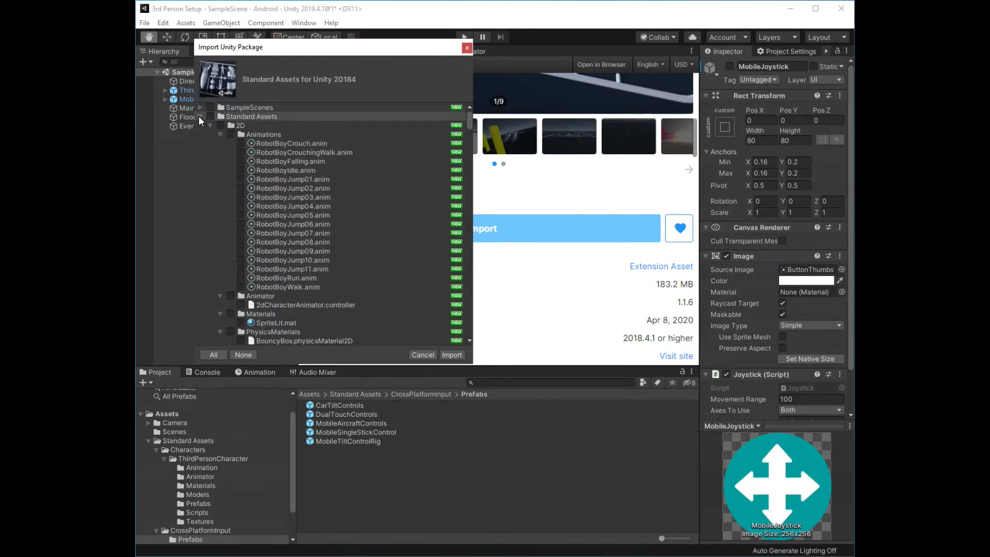
click(210, 125)
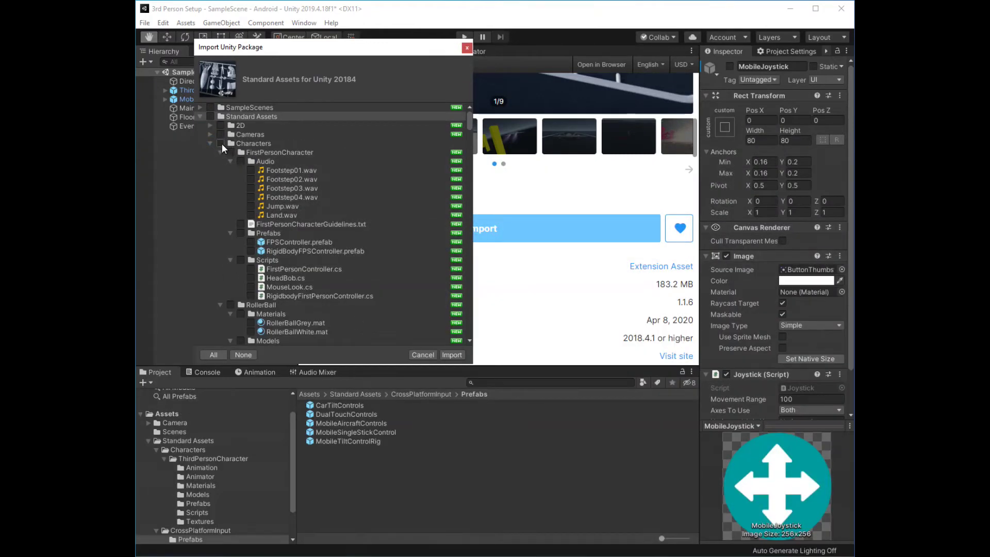
- Tick the Characters folder and Editor's CrossPlatformInputInitialize.cs for import
click(221, 143)
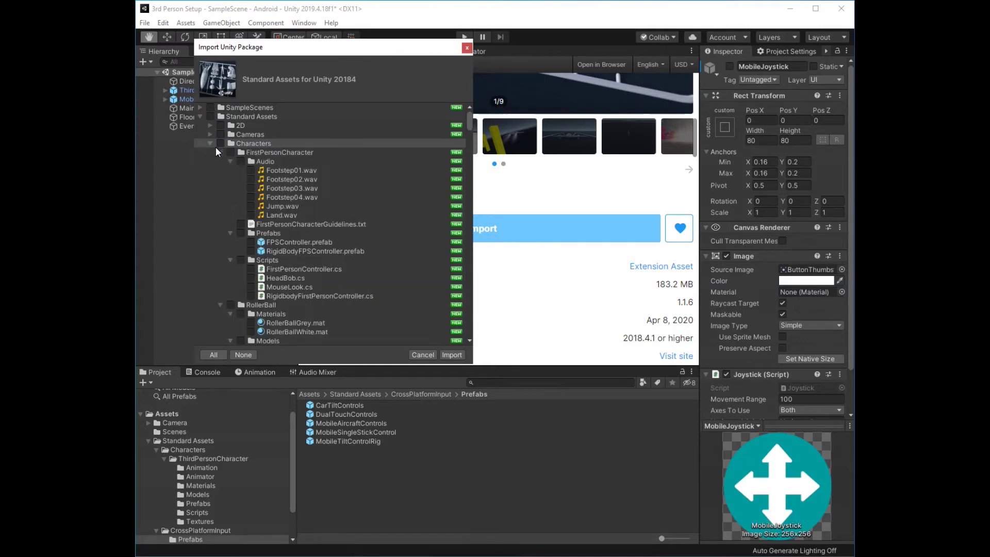
click(220, 153)
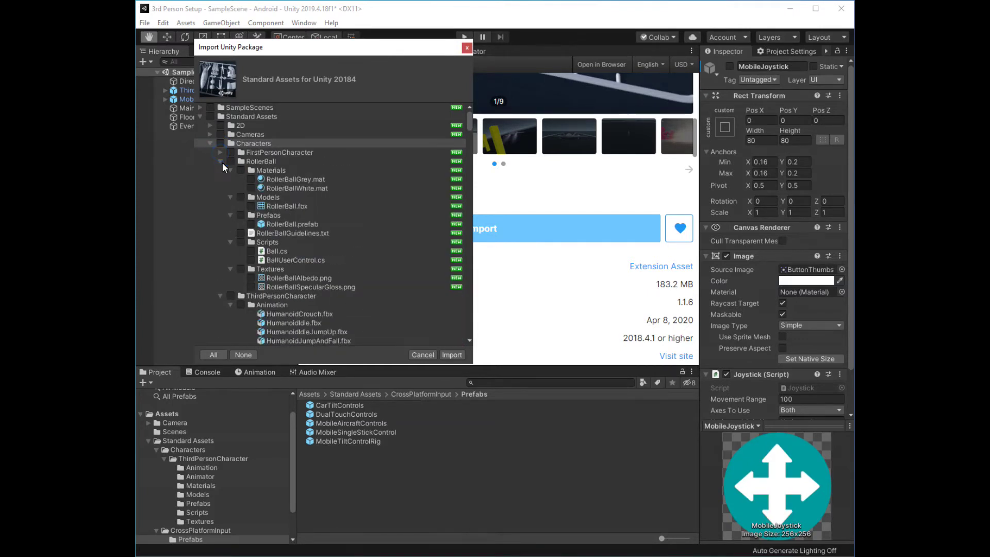
click(221, 161)
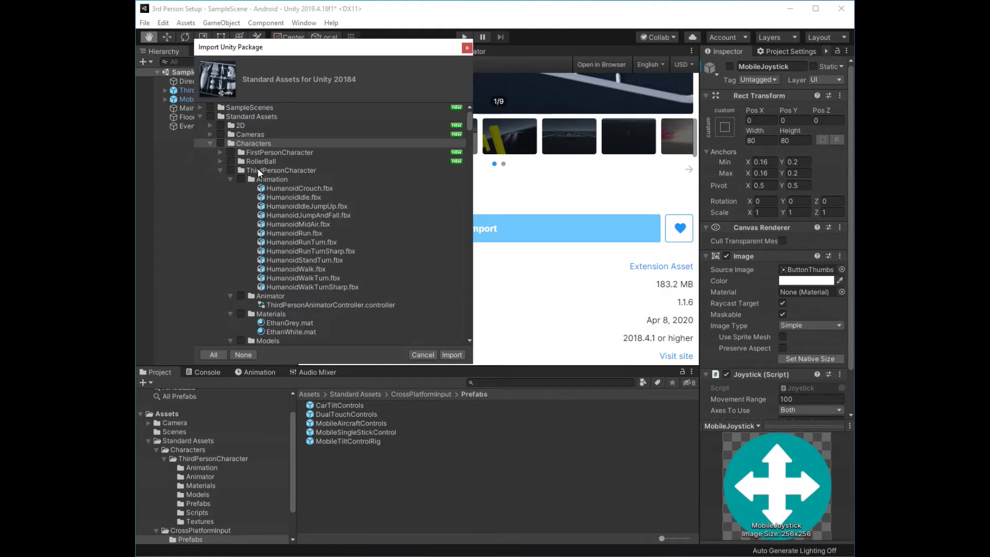
click(234, 170)
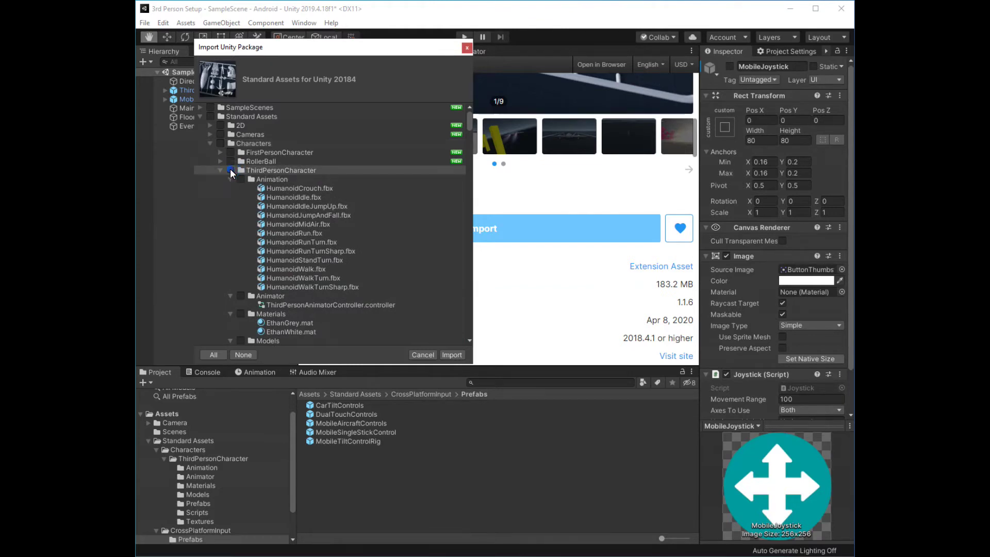
click(220, 171)
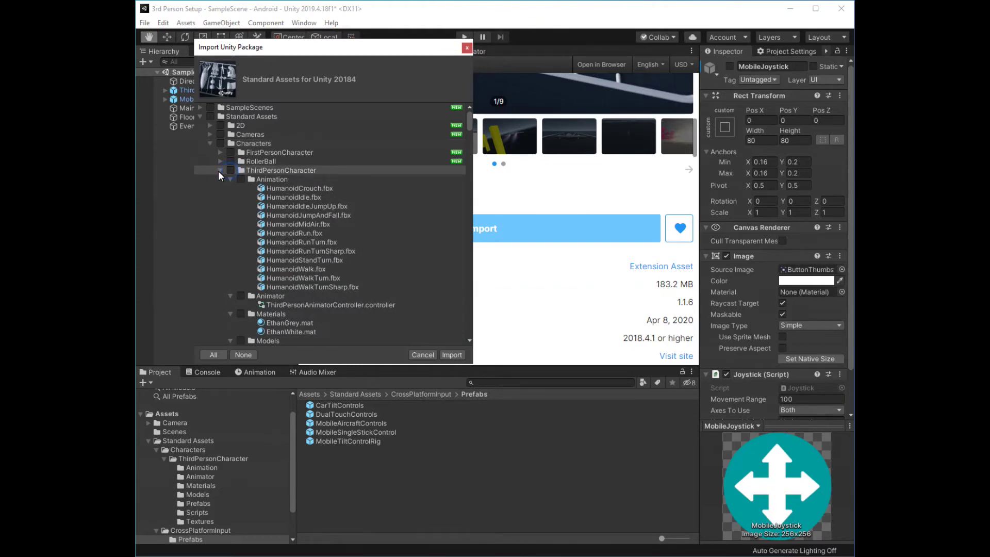
click(210, 143)
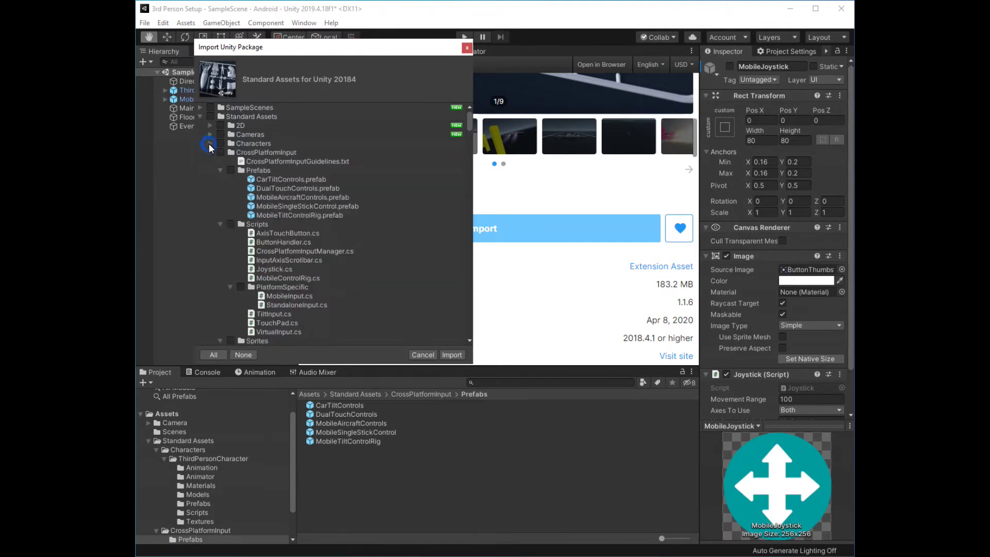
click(210, 152)
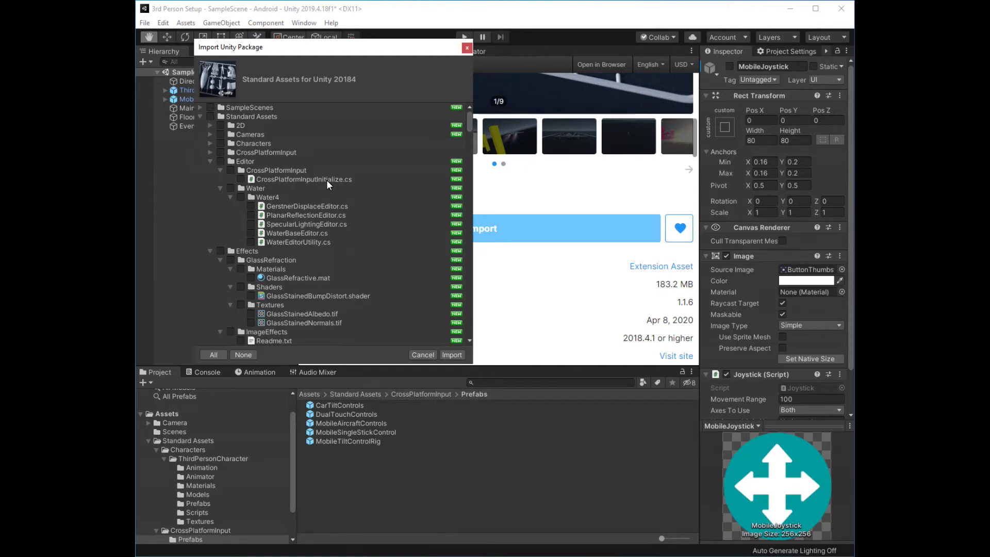
click(241, 178)
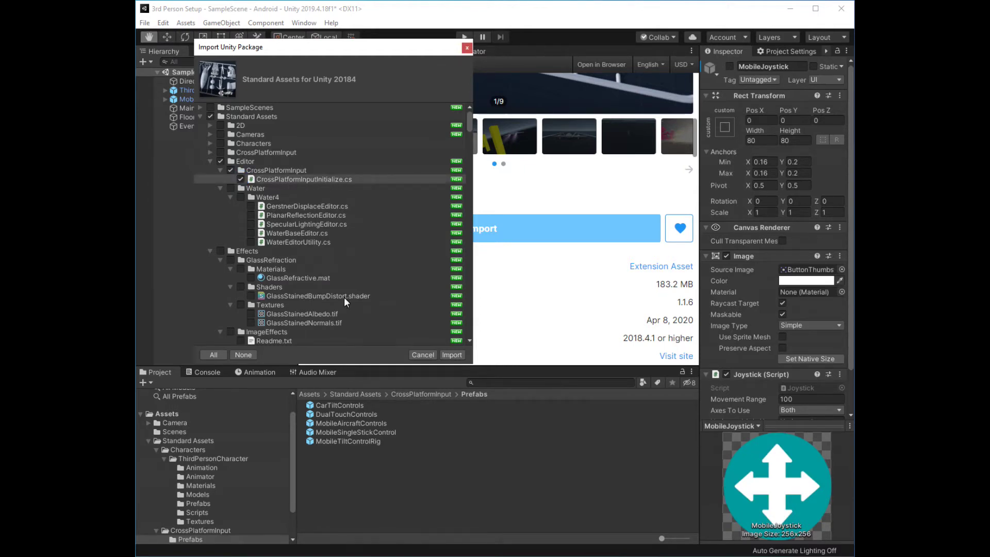
scroll(299, 267, down, 3)
scroll(303, 251, down, 3)
scroll(300, 249, down, 3)
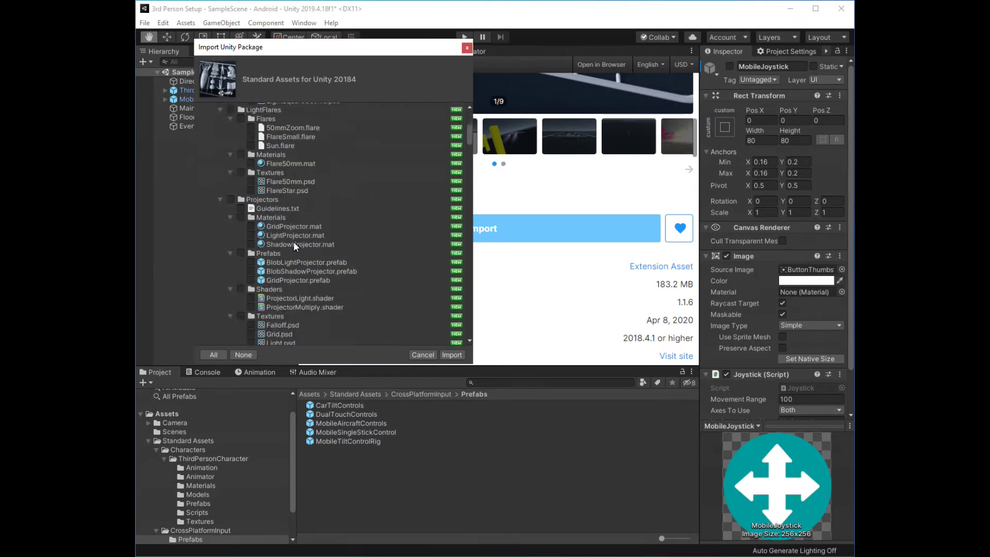
scroll(293, 242, down, 3)
scroll(287, 239, down, 3)
scroll(287, 239, down, 3)
scroll(287, 236, down, 3)
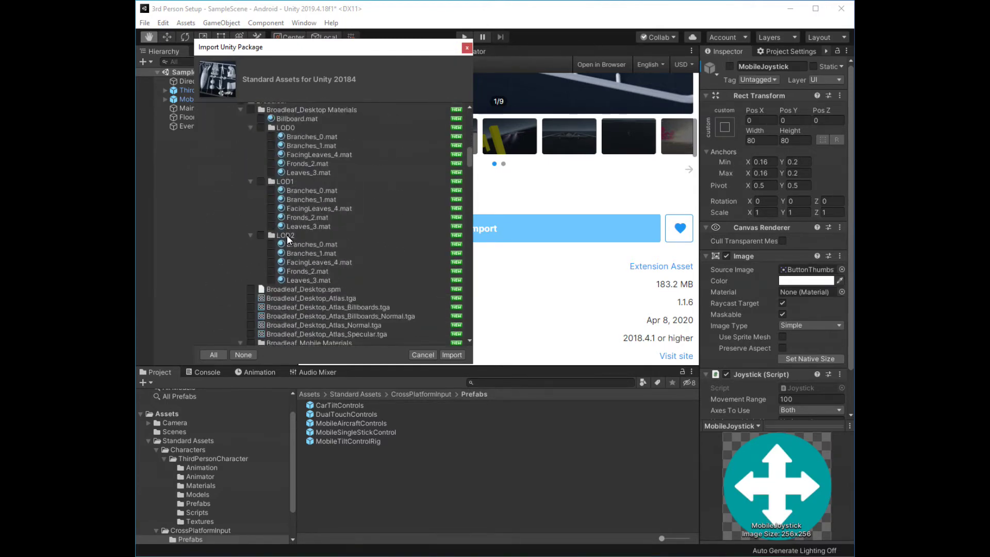
scroll(286, 234, down, 3)
scroll(288, 234, down, 3)
scroll(288, 234, down, 3)
scroll(290, 231, down, 3)
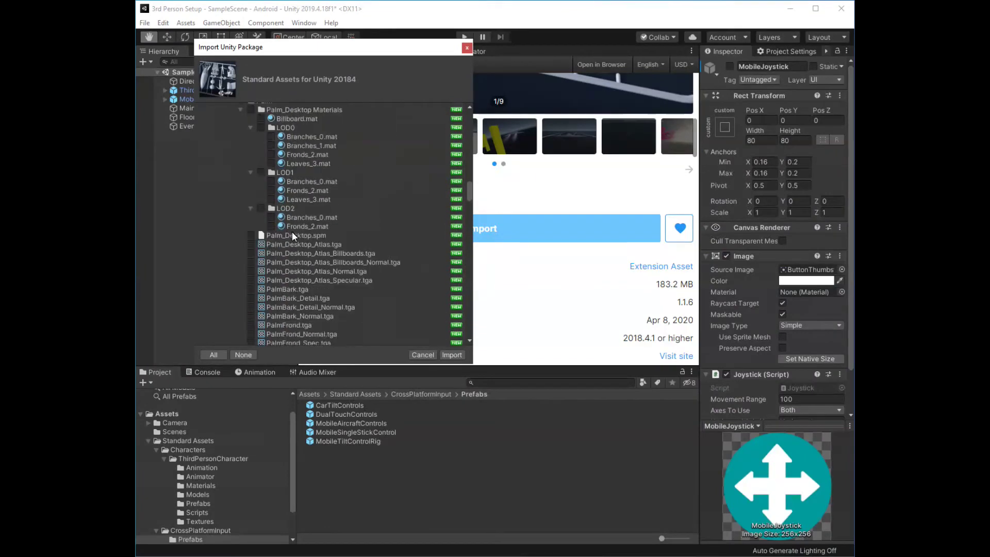
scroll(291, 231, down, 3)
scroll(296, 227, down, 3)
scroll(296, 224, down, 3)
scroll(297, 224, down, 3)
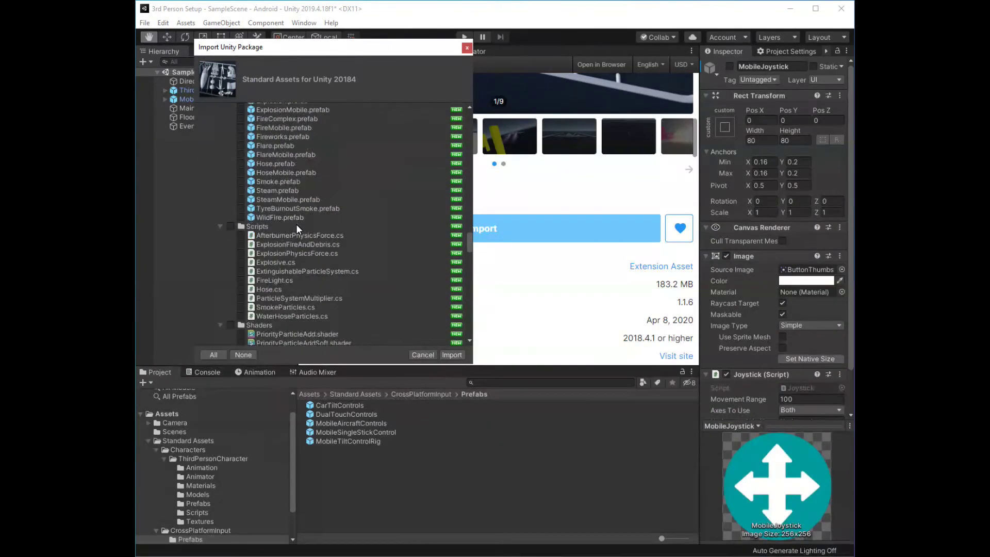
scroll(297, 224, down, 3)
scroll(297, 224, down, 3)
scroll(297, 224, down, 3)
scroll(296, 224, down, 3)
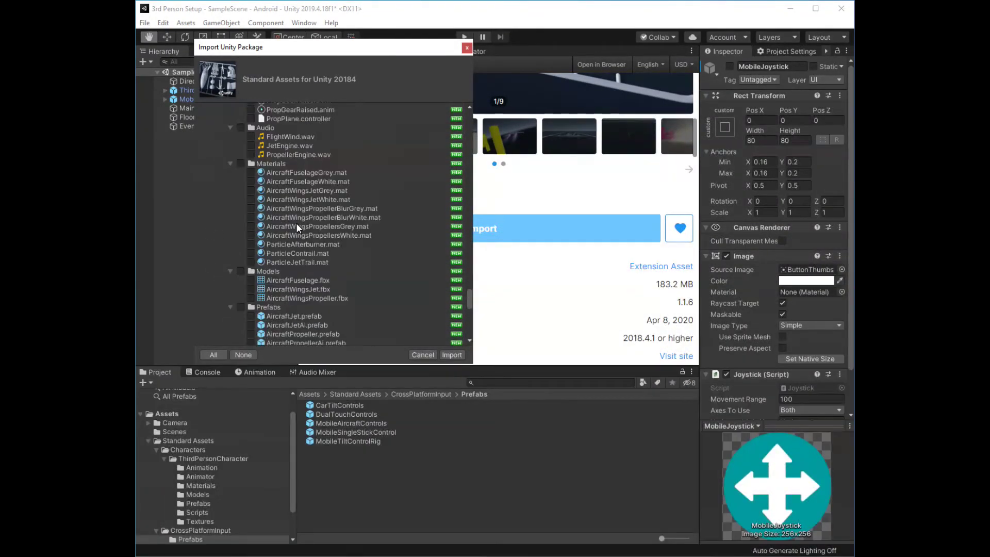
scroll(296, 222, down, 3)
scroll(296, 220, down, 3)
scroll(293, 209, down, 3)
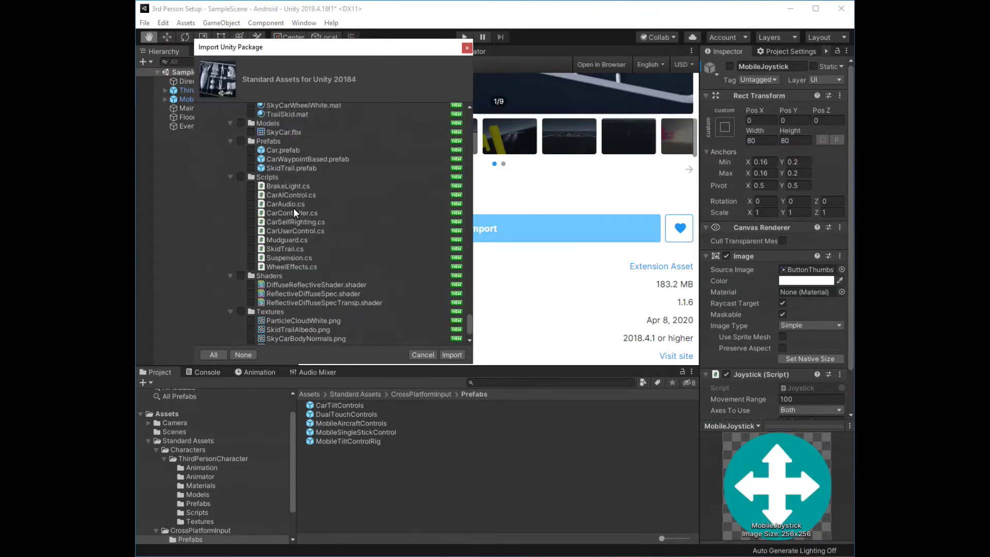
scroll(293, 209, down, 3)
scroll(294, 208, up, 3)
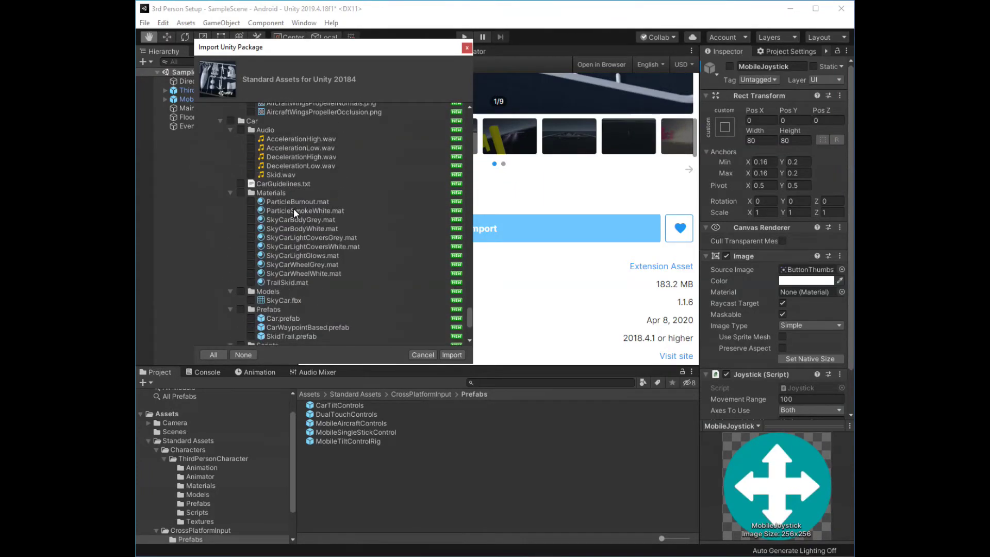
scroll(293, 208, up, 6)
scroll(293, 208, up, 3)
scroll(293, 209, up, 3)
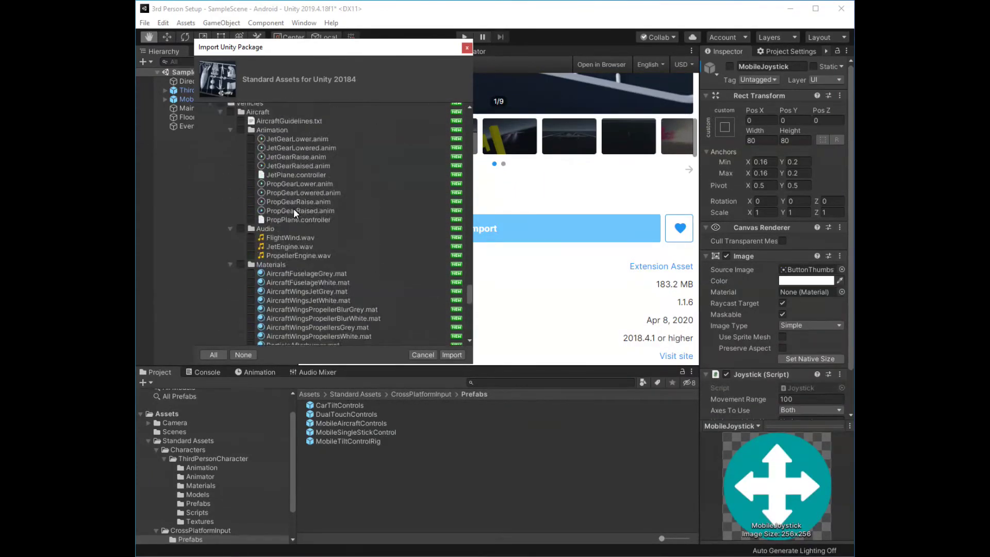
scroll(293, 208, up, 3)
scroll(293, 208, up, 2)
scroll(293, 208, up, 3)
scroll(293, 208, up, 2)
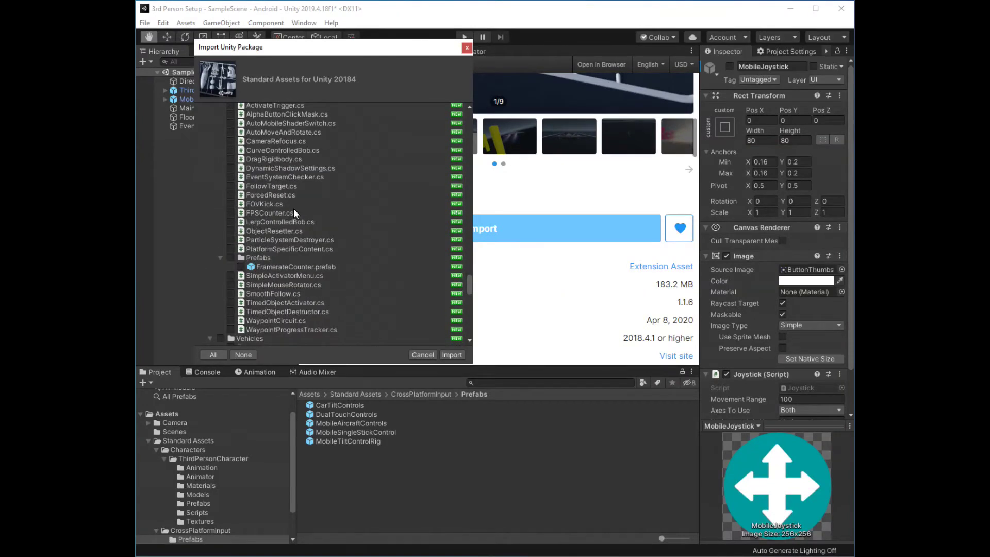
scroll(293, 209, up, 2)
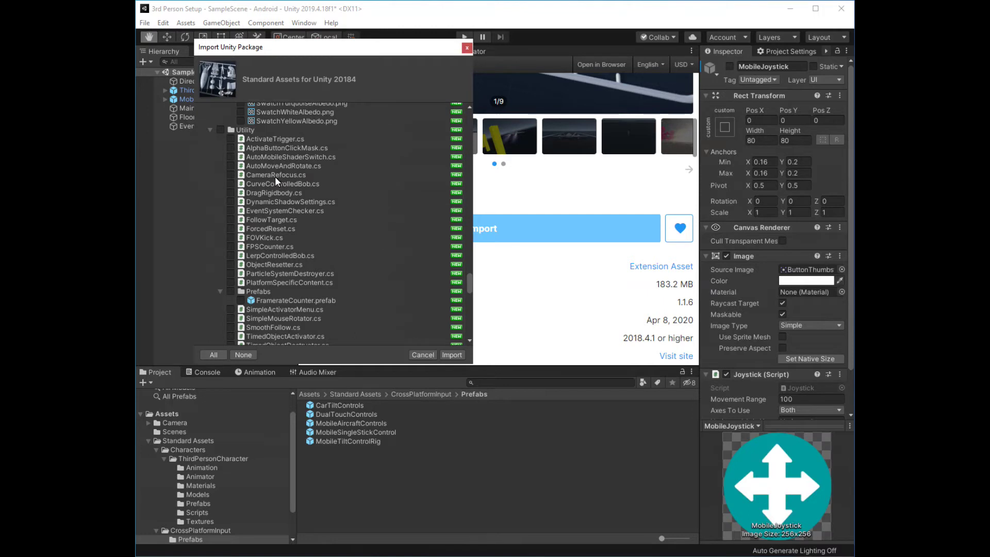
- Tick only Utility > FollowTarget.cs and import it
click(269, 221)
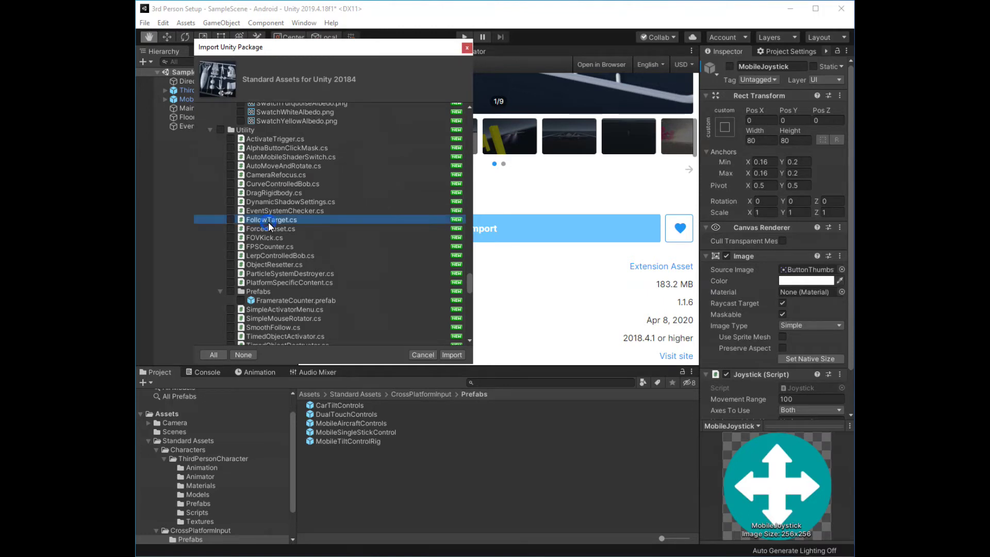
click(231, 220)
click(453, 355)
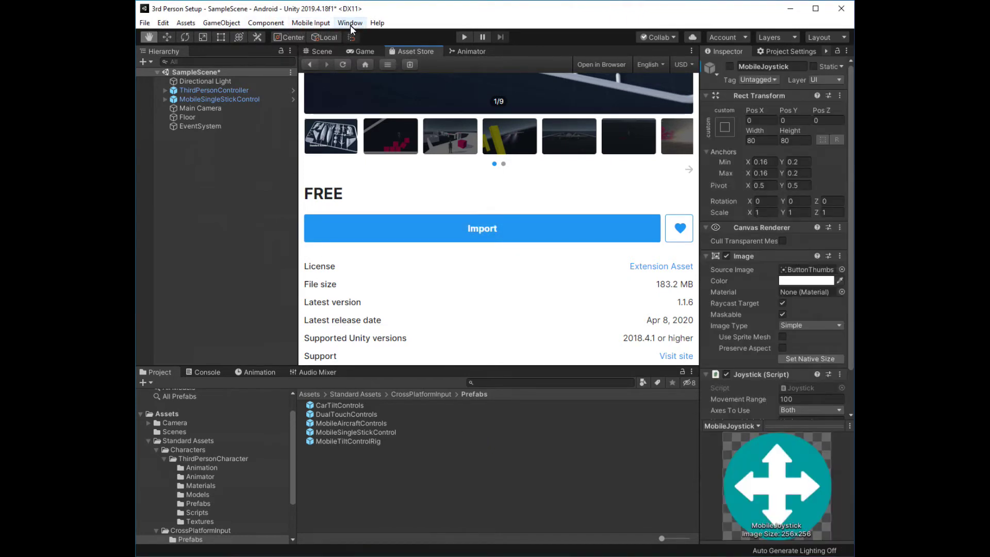
- Enable Mobile Input from the menu bar and acknowledge the Unity Remote notice
click(306, 23)
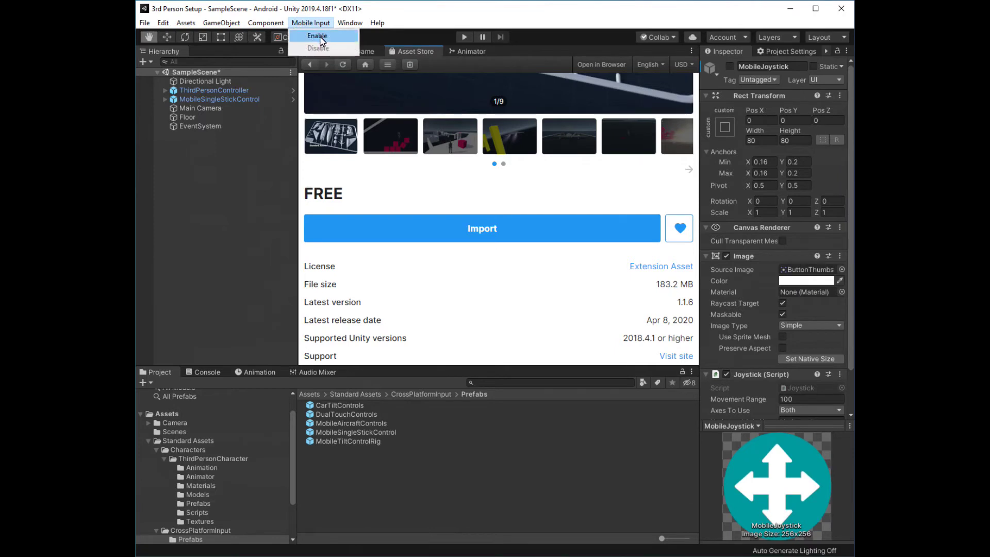
click(317, 36)
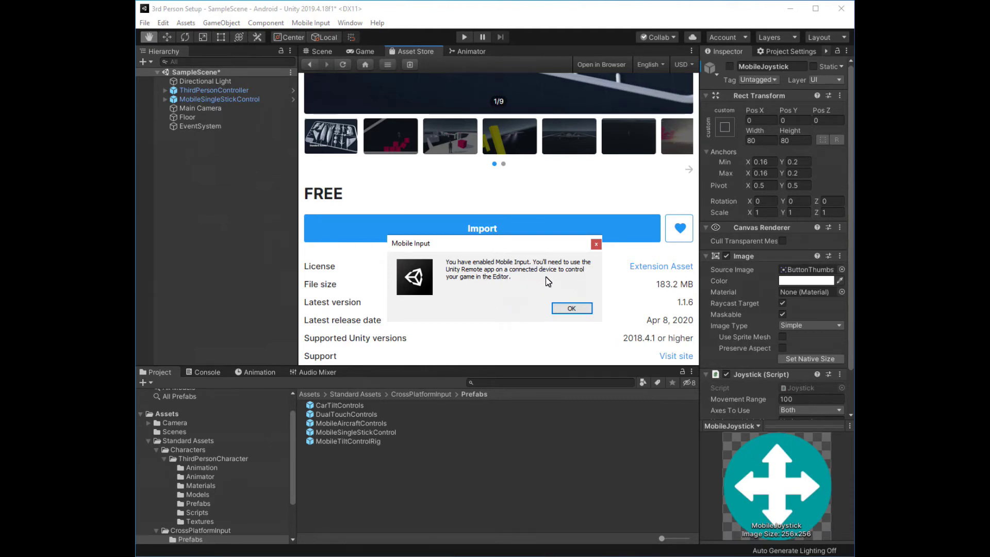
click(572, 308)
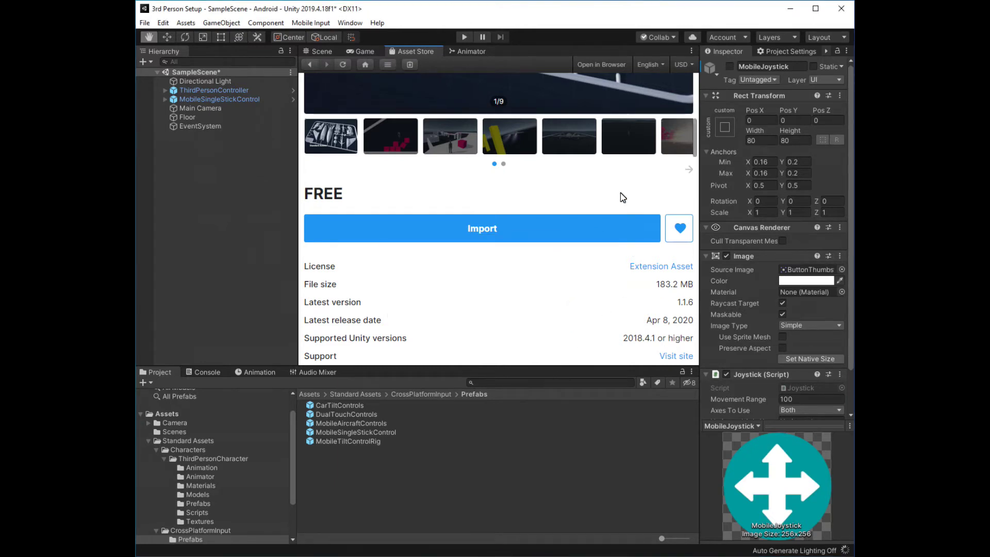
- Switch to the Game view and check the Mobile Input menu options
click(320, 50)
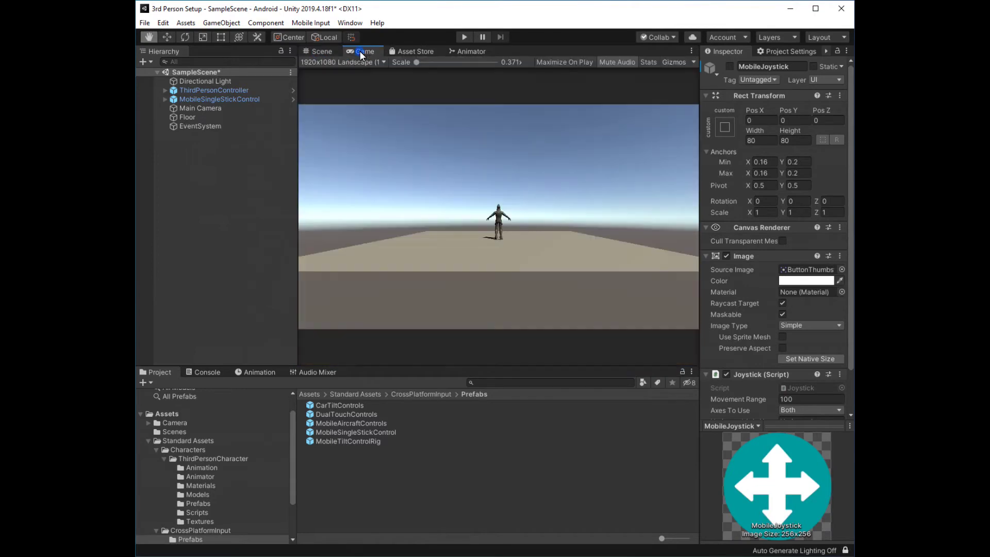
click(360, 50)
click(317, 26)
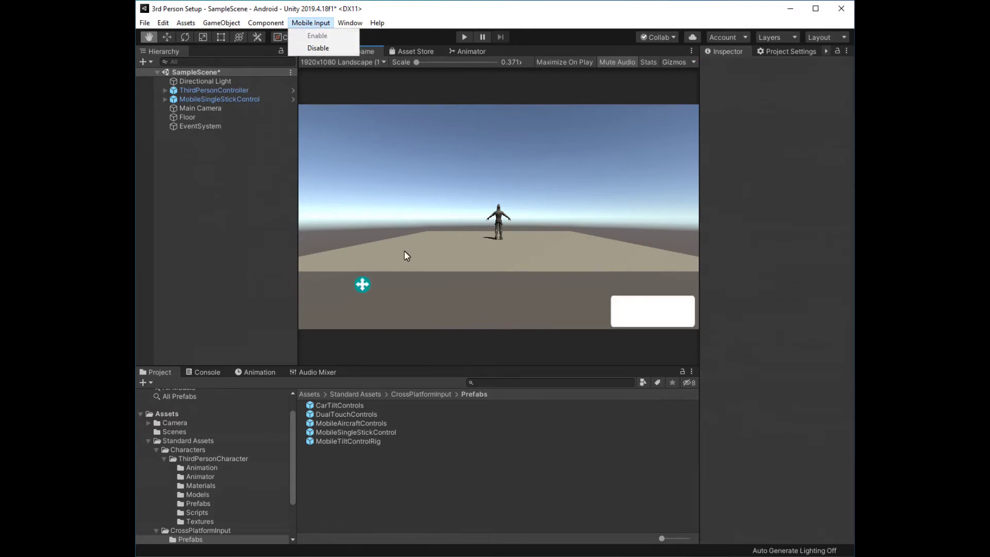
click(442, 171)
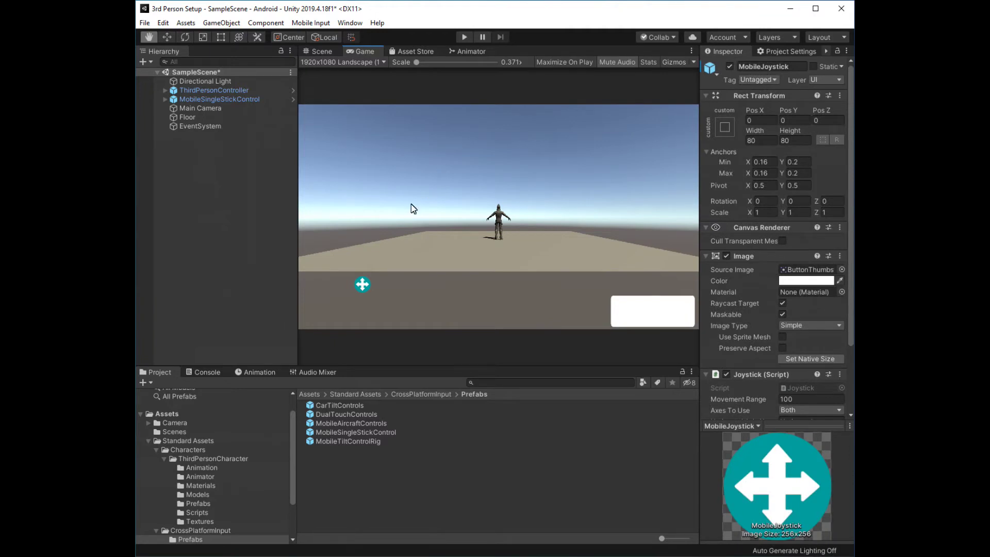
- Play-test the scene, walking the character with the on-screen joystick, then stop
click(464, 36)
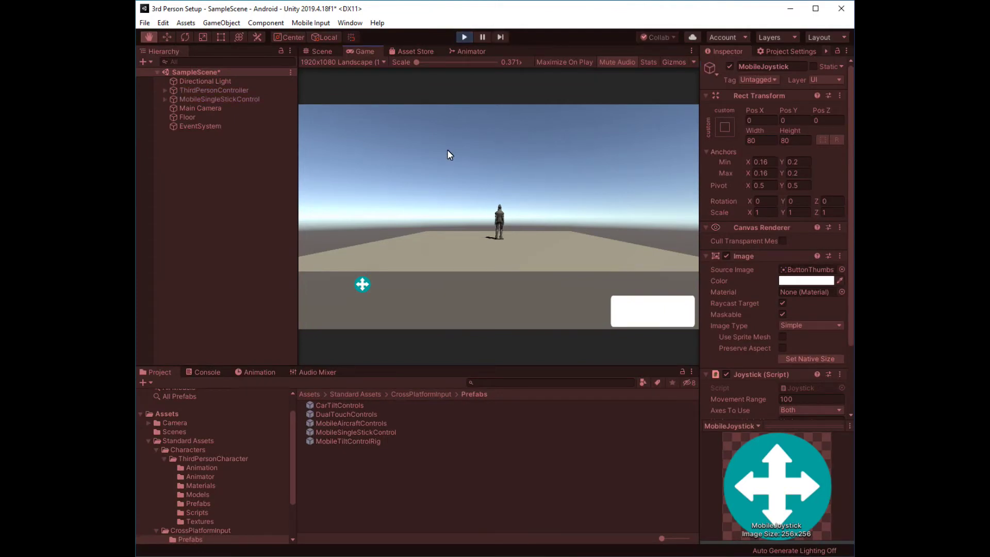
mouse_move(364, 281)
mouse_down()
mouse_move(319, 292)
mouse_move(372, 318)
mouse_move(426, 278)
mouse_move(327, 274)
mouse_move(390, 305)
mouse_move(368, 312)
mouse_move(363, 300)
mouse_move(325, 292)
mouse_move(374, 254)
mouse_move(411, 318)
mouse_move(398, 279)
mouse_up()
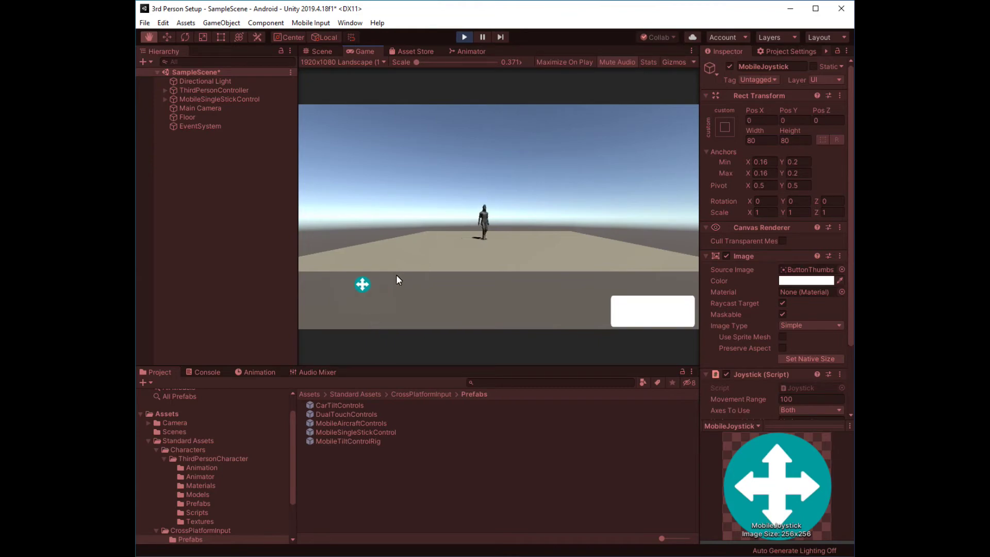
click(462, 37)
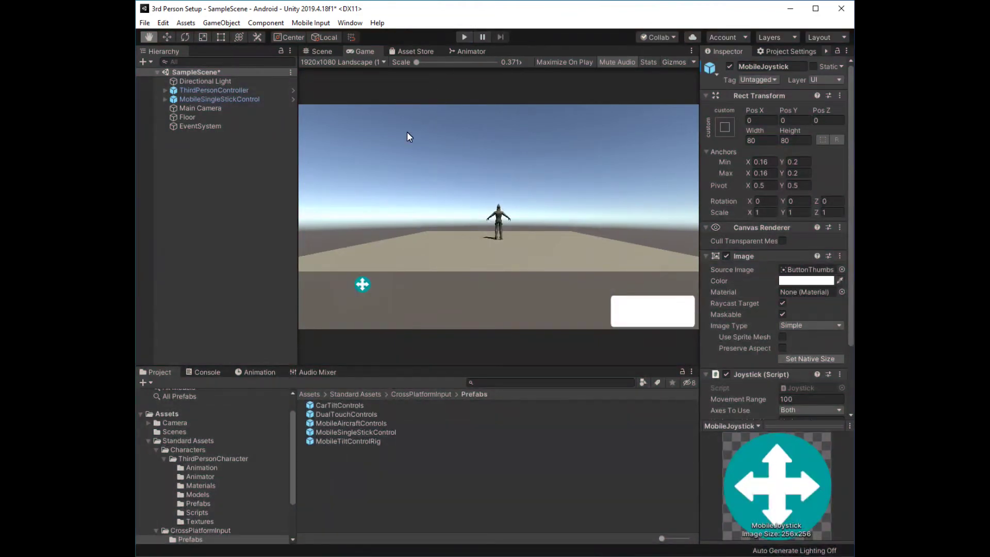
- Attach the FollowTarget script from Standard Assets/Utility to Main Camera
click(192, 109)
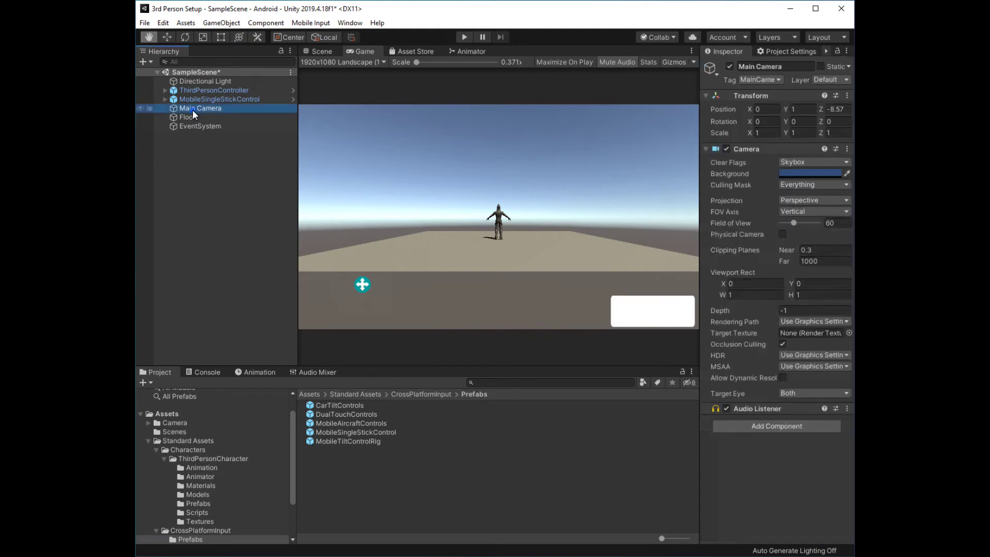
click(373, 397)
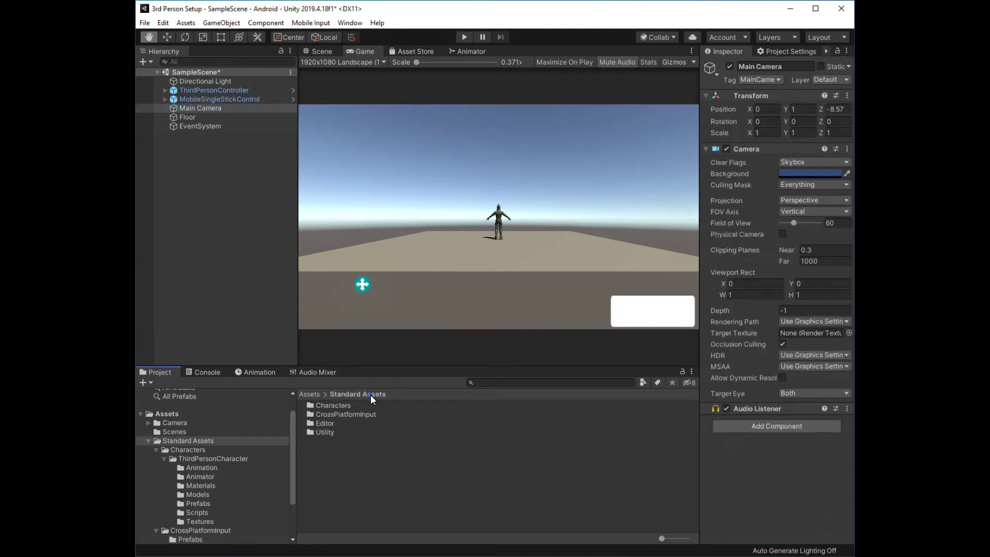
double_click(325, 432)
drag(329, 406, 237, 209)
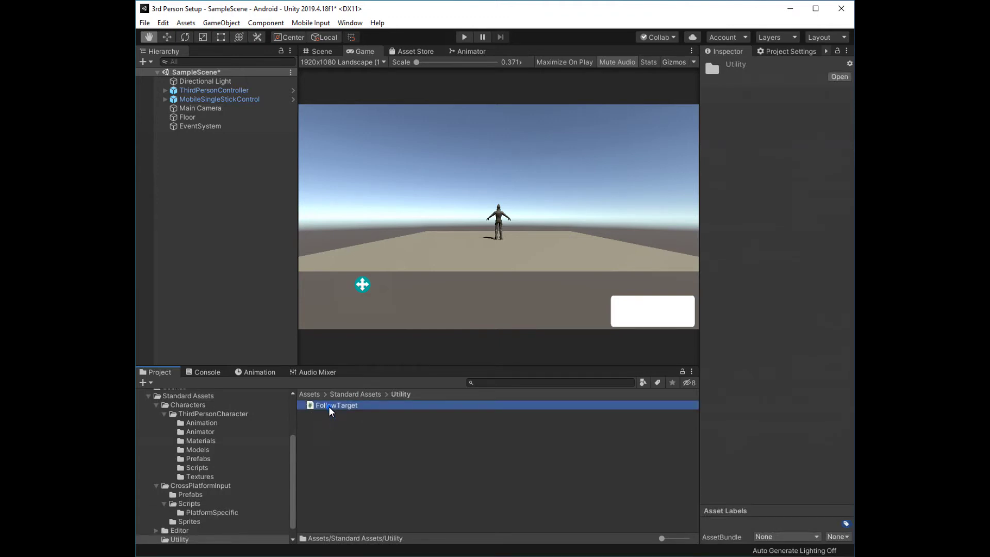
click(201, 107)
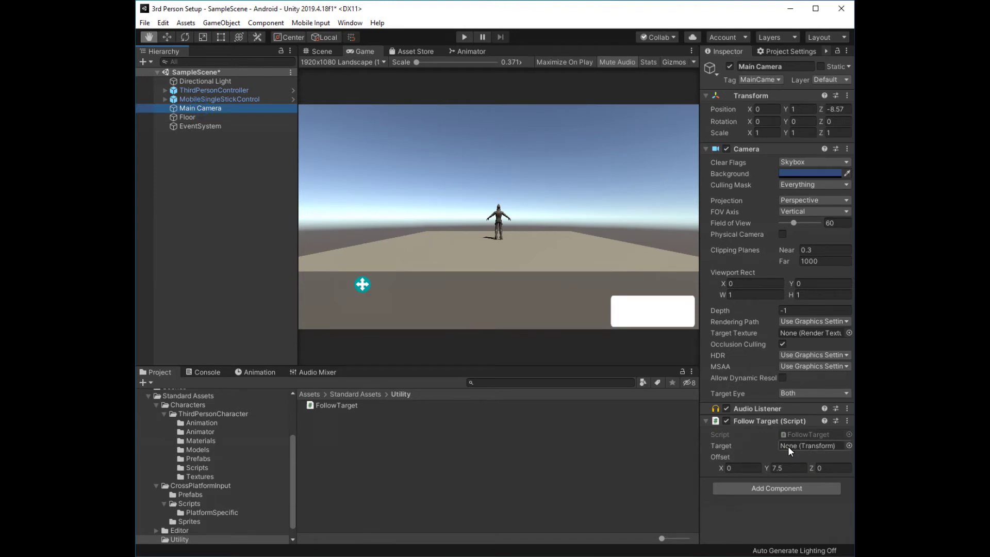
- Set ThirdPersonController as Follow Target's target and play-test the camera
click(219, 91)
drag(219, 91, 805, 446)
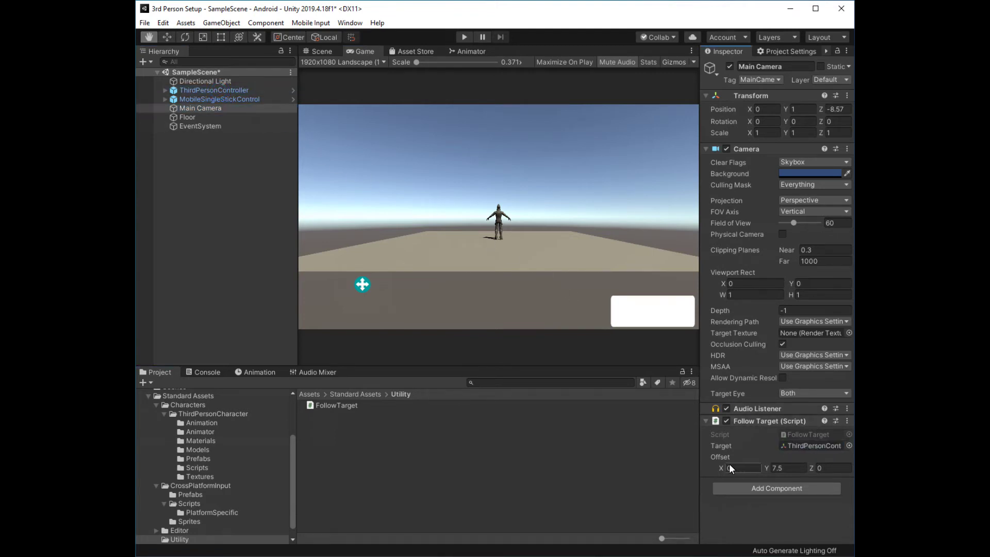
key(Return)
click(464, 37)
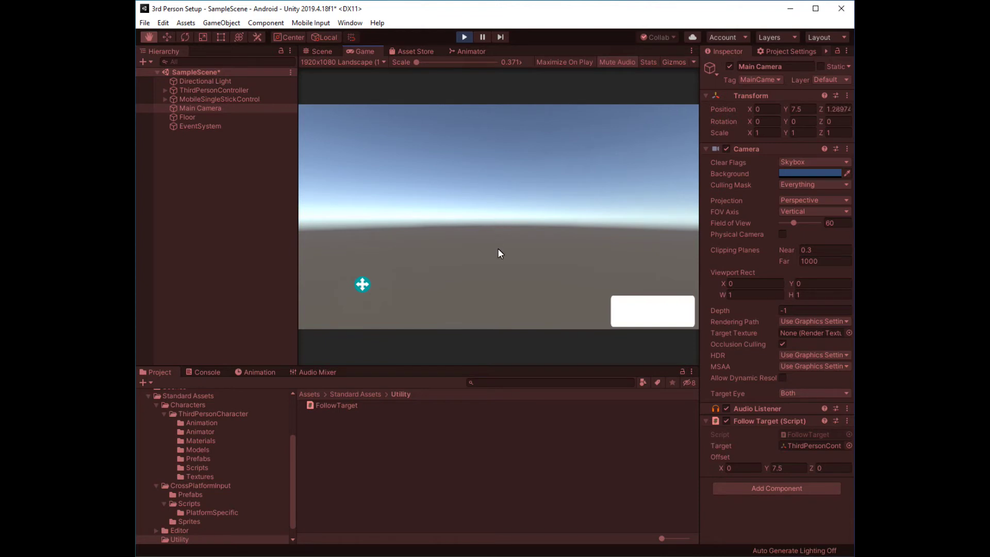
- Adjust the Follow Target offset values so the character sits right of the view
drag(766, 470, 748, 470)
mouse_move(748, 470)
mouse_down()
mouse_move(647, 467)
mouse_move(711, 468)
mouse_up()
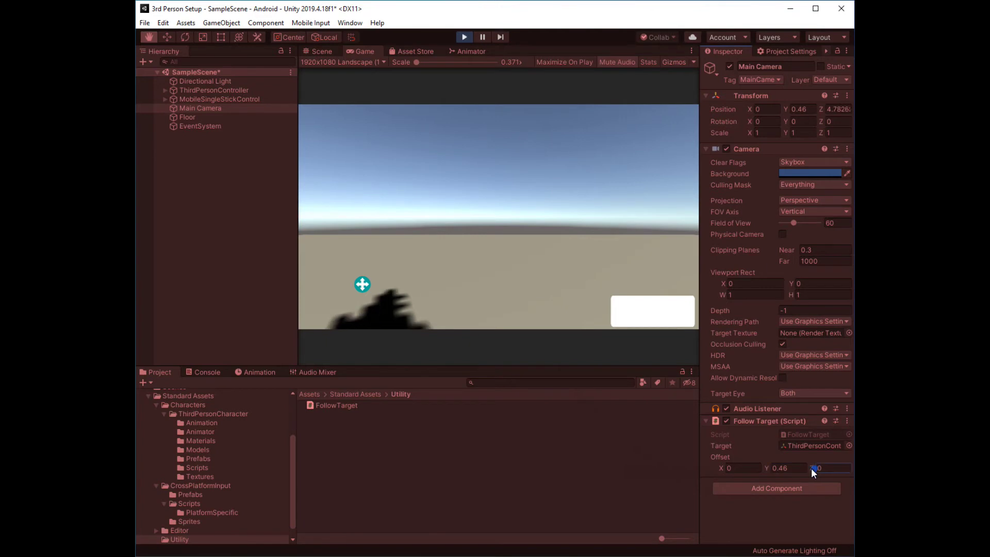
drag(811, 468, 794, 468)
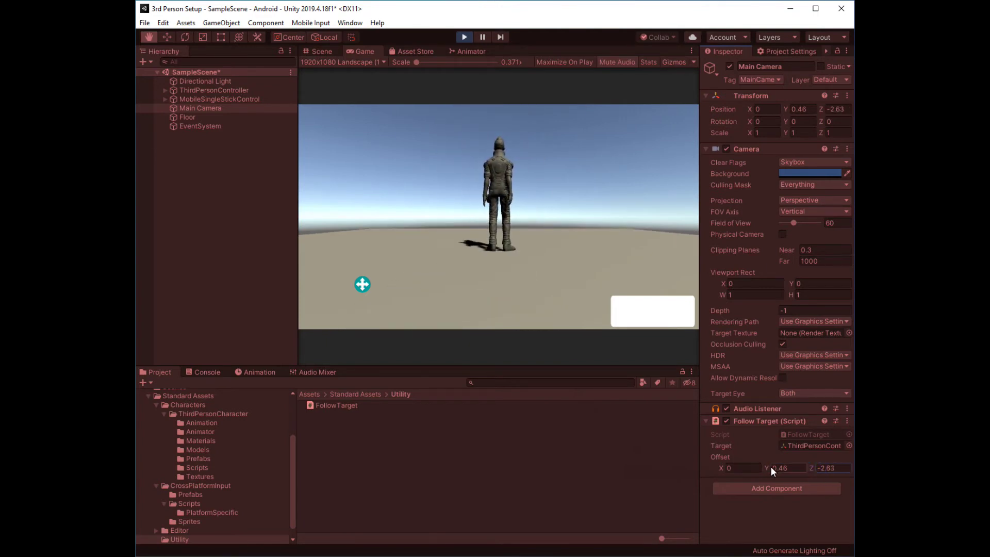
drag(767, 468, 787, 467)
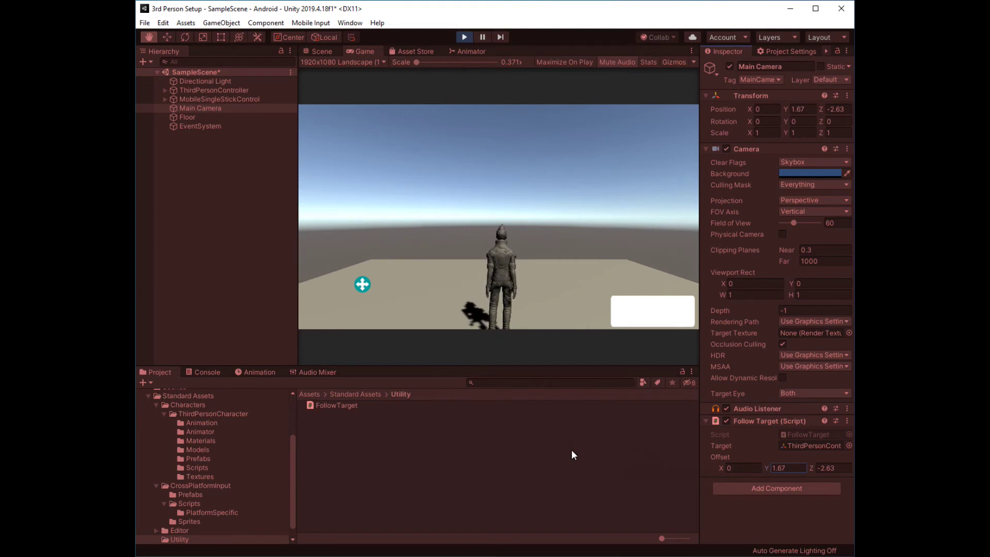
mouse_move(723, 467)
mouse_down()
mouse_move(703, 471)
mouse_move(749, 471)
mouse_up()
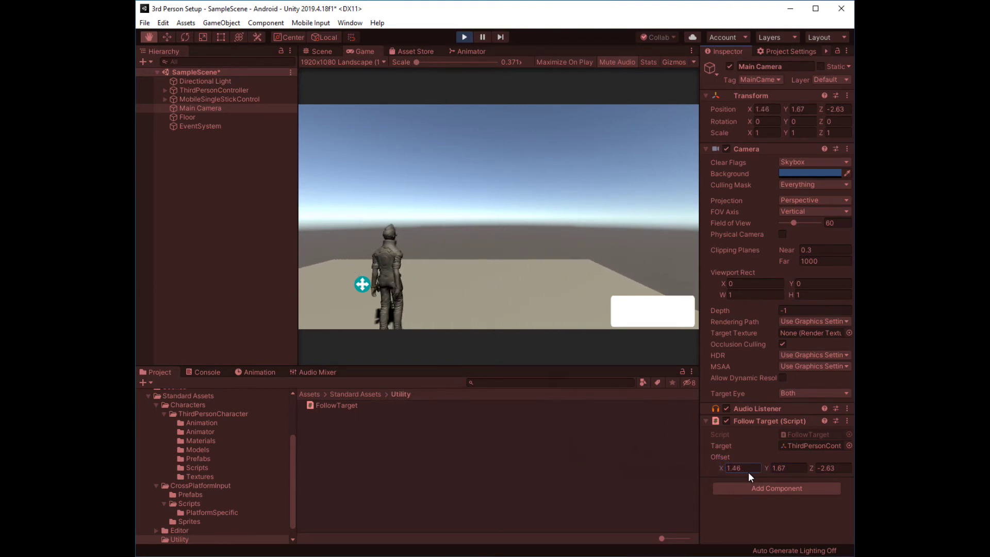
mouse_move(748, 473)
mouse_down()
mouse_move(681, 479)
mouse_move(708, 484)
mouse_up()
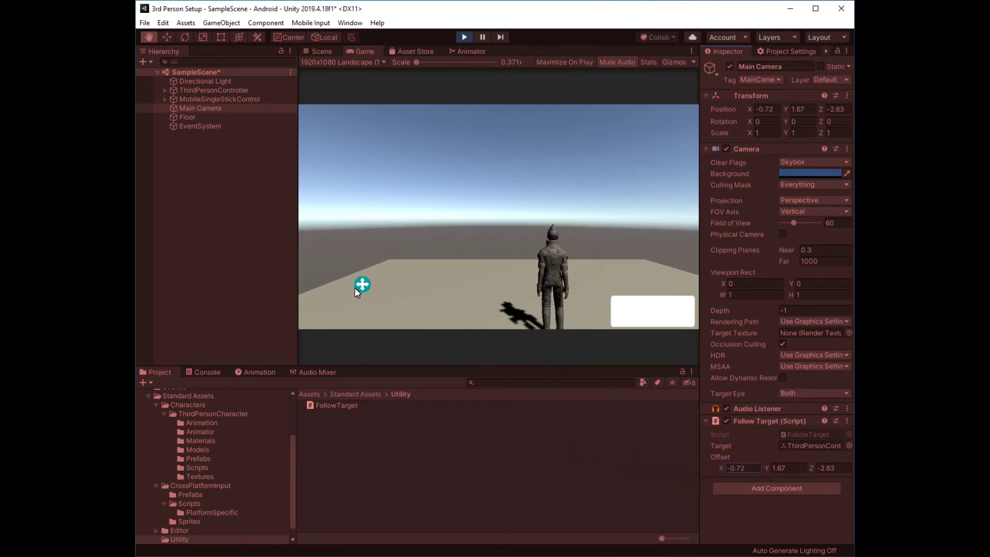
- Run the character with the joystick, then stop Play mode
drag(362, 285, 383, 278)
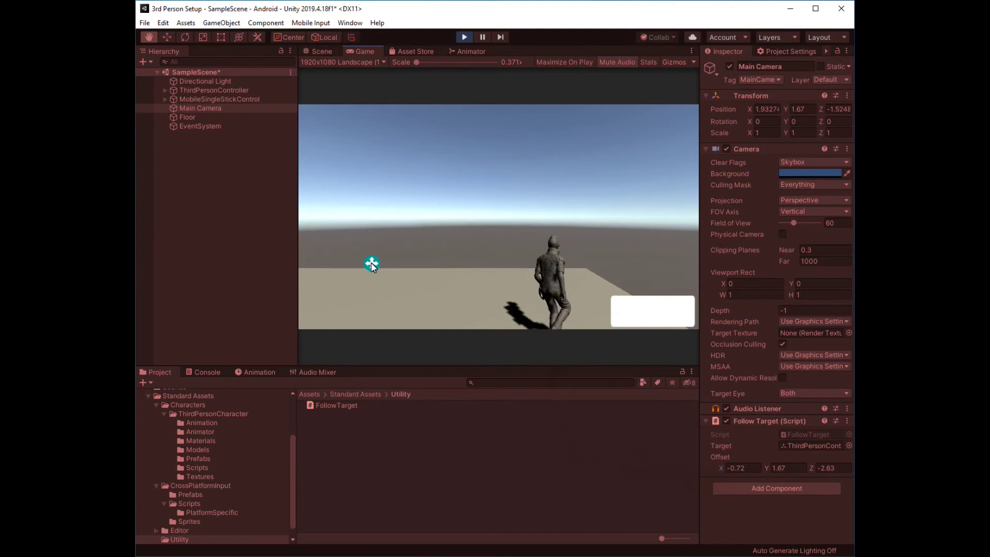
mouse_move(382, 277)
mouse_down()
mouse_move(334, 372)
mouse_move(398, 358)
mouse_move(425, 275)
mouse_move(355, 332)
mouse_move(394, 279)
mouse_move(429, 303)
mouse_move(289, 263)
mouse_move(296, 270)
mouse_up()
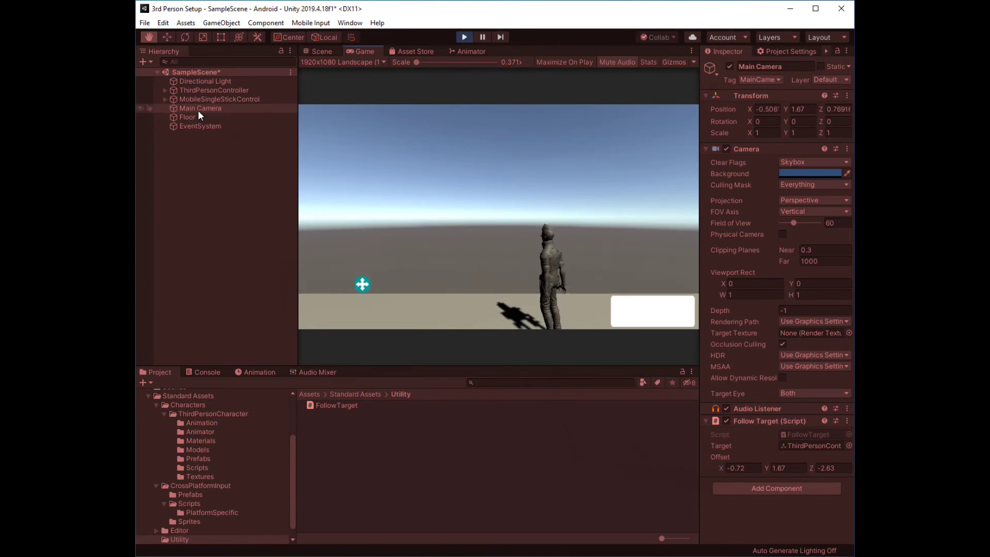
click(459, 35)
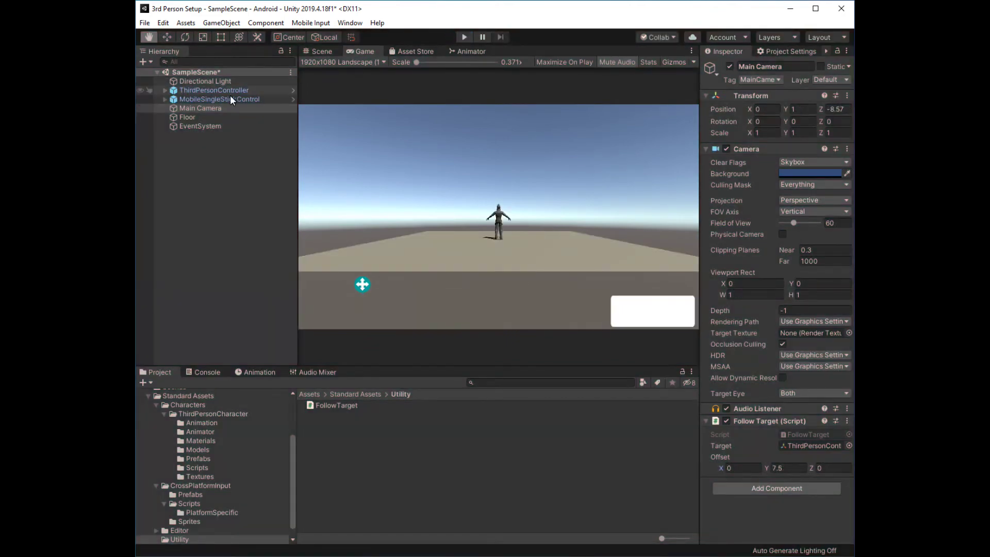
- Remove Follow Target from Main Camera and open the Assets > Camera folder
click(847, 422)
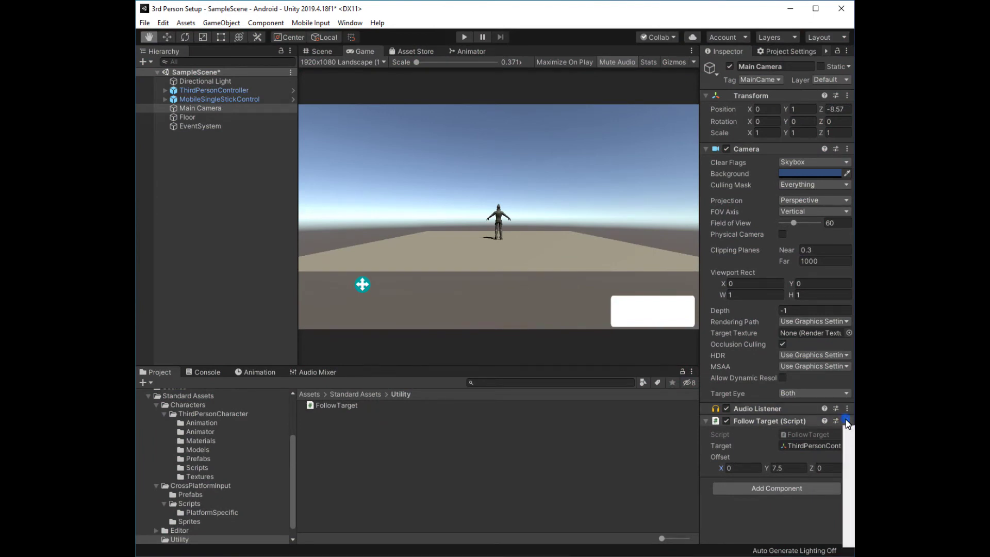
click(849, 449)
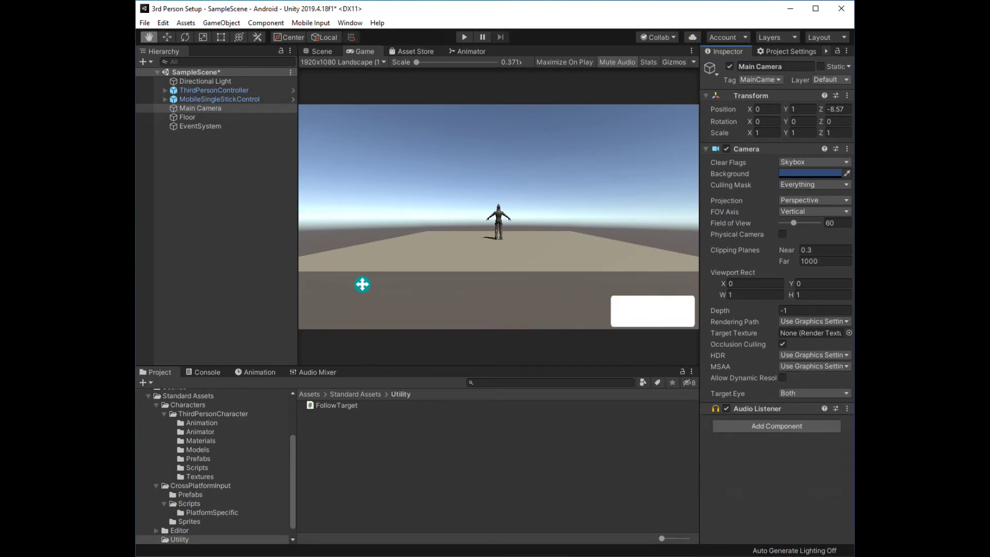
click(309, 394)
double_click(330, 406)
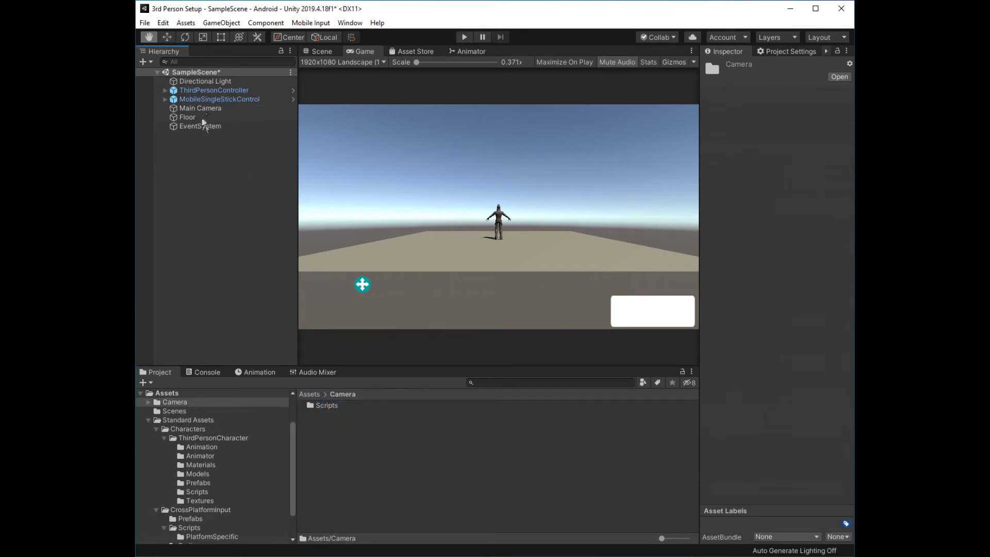
- Add CameraFollowScript from Camera/Scripts to Main Camera, targeting ThirdPersonController
double_click(318, 406)
drag(321, 407, 195, 106)
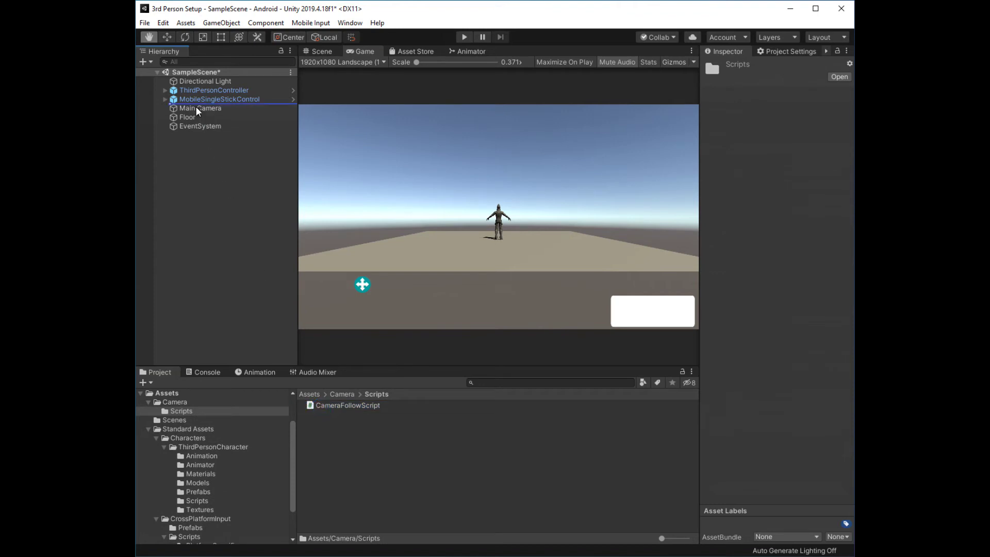
drag(196, 106, 193, 110)
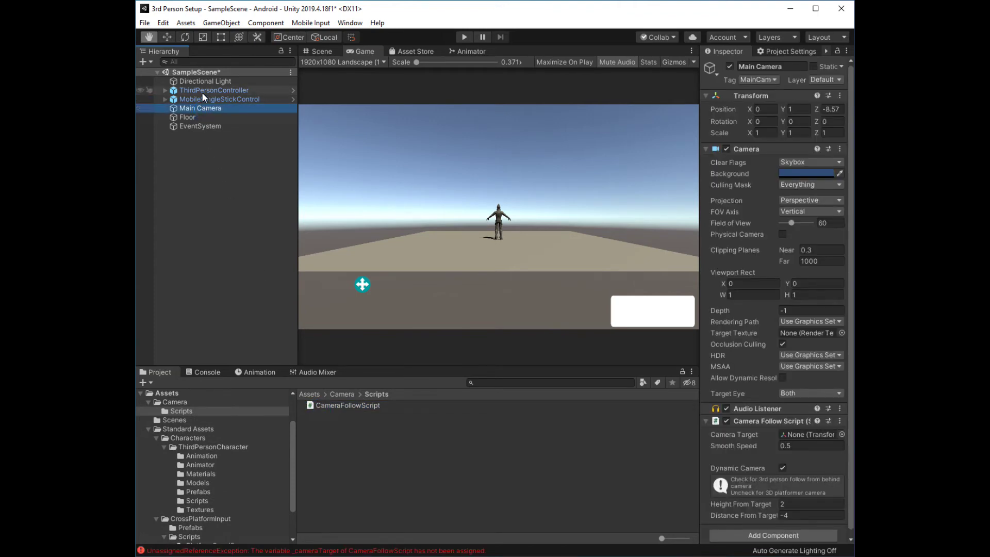
click(785, 434)
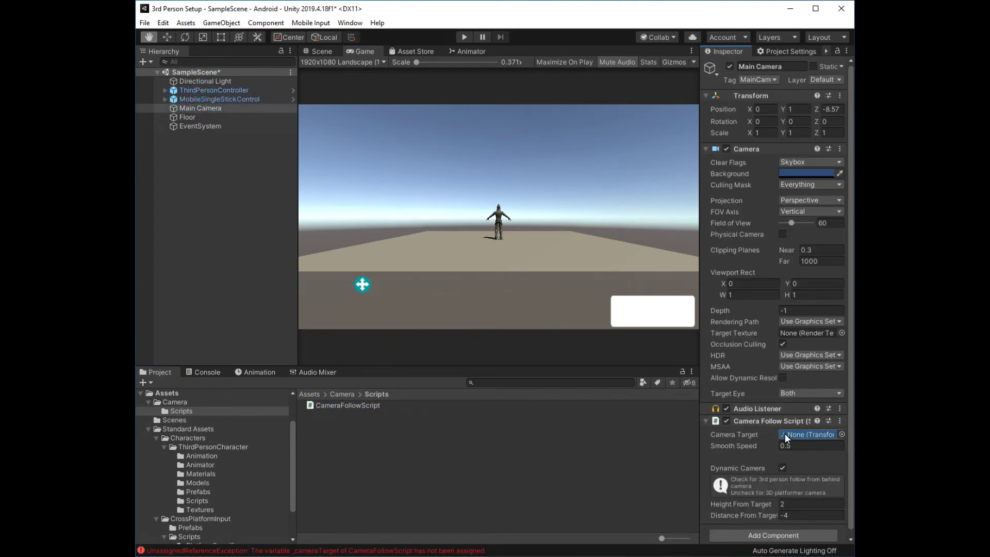
drag(787, 433, 787, 434)
- Start Play mode and walk the character with the joystick
click(463, 37)
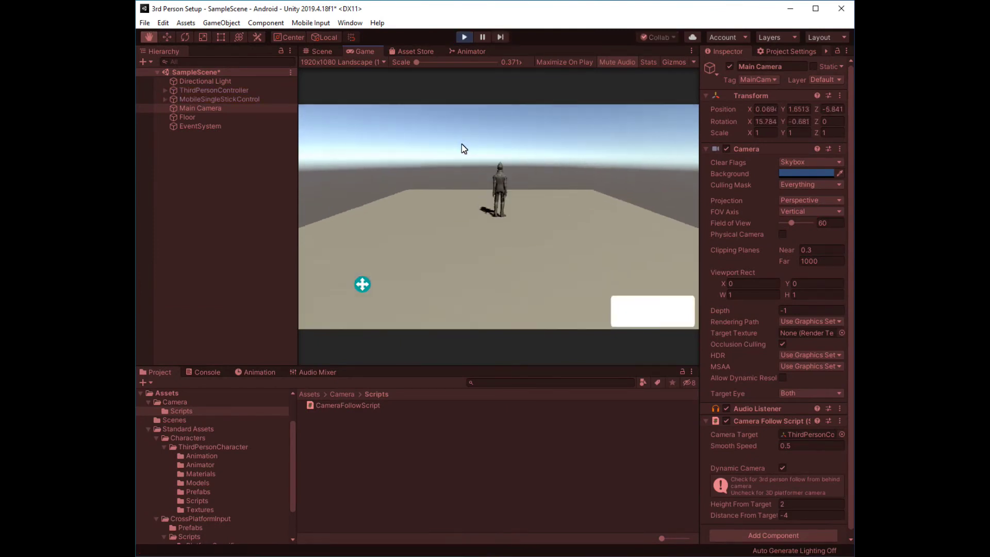
mouse_move(364, 285)
mouse_down()
mouse_move(397, 274)
mouse_move(356, 248)
mouse_up()
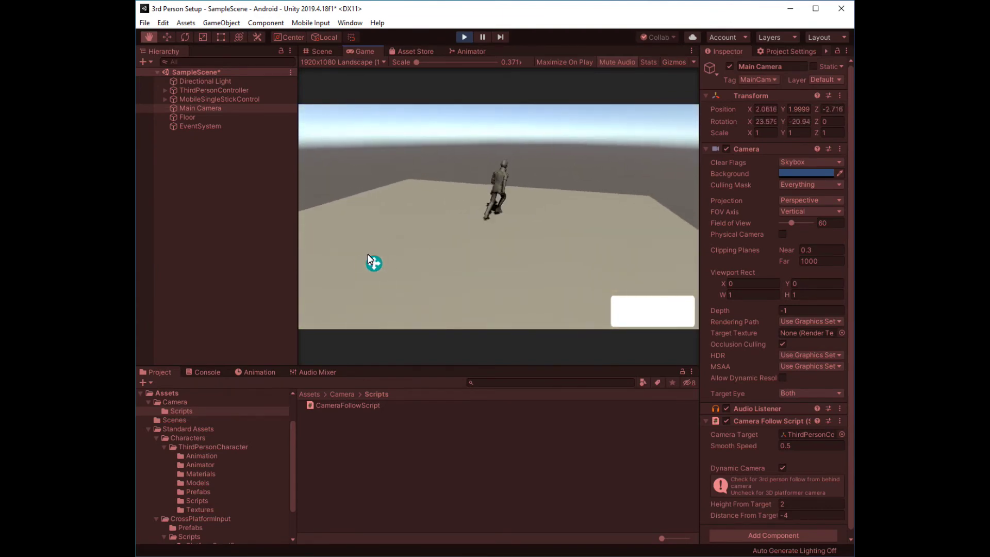
mouse_move(356, 248)
mouse_down()
mouse_move(347, 328)
mouse_move(496, 308)
mouse_up()
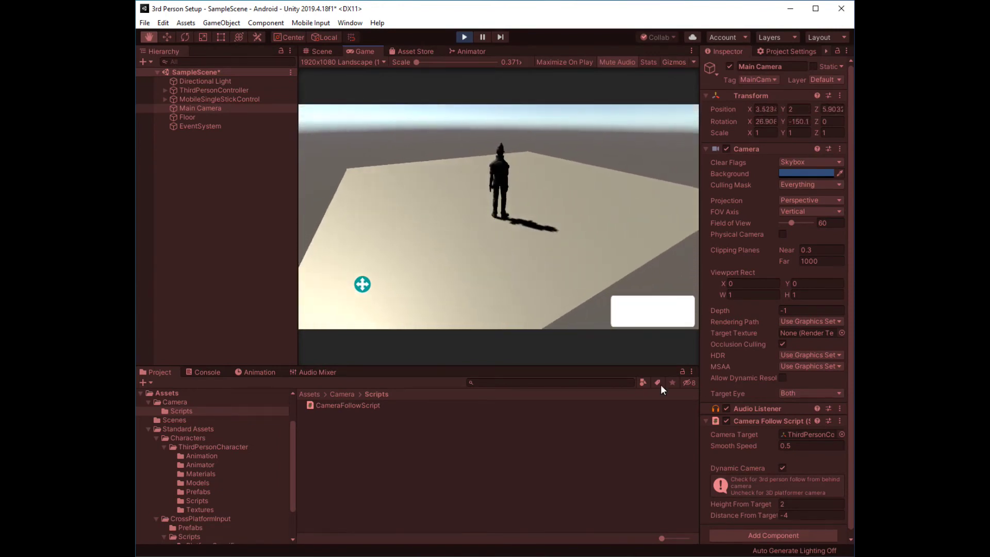
- Turn off Dynamic Camera and run the character around with the camera following
click(783, 467)
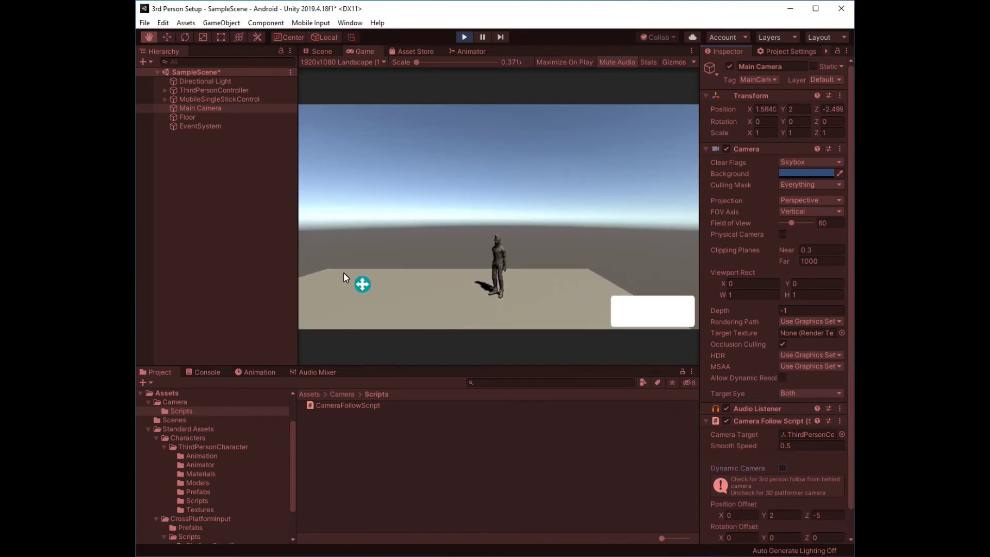
drag(381, 287, 300, 292)
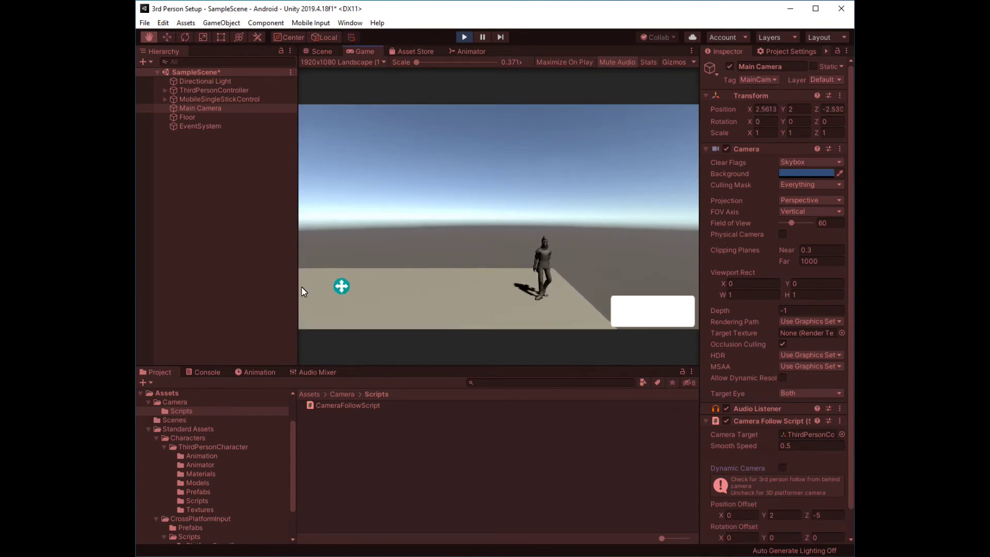
drag(299, 286, 473, 256)
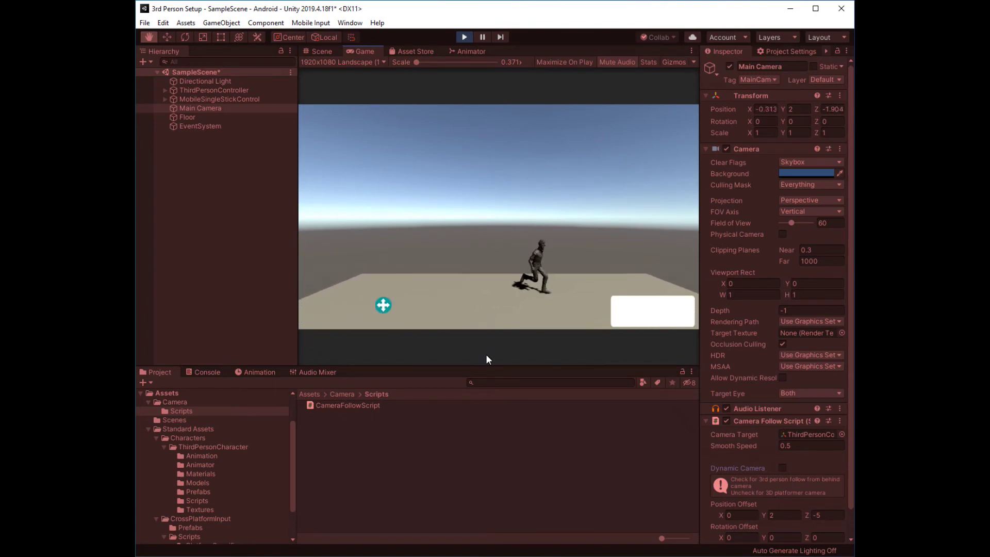
mouse_move(473, 256)
mouse_down()
mouse_move(408, 340)
mouse_move(345, 332)
mouse_move(369, 246)
mouse_move(308, 244)
mouse_move(629, 276)
mouse_move(648, 309)
mouse_move(399, 287)
mouse_move(337, 271)
mouse_up()
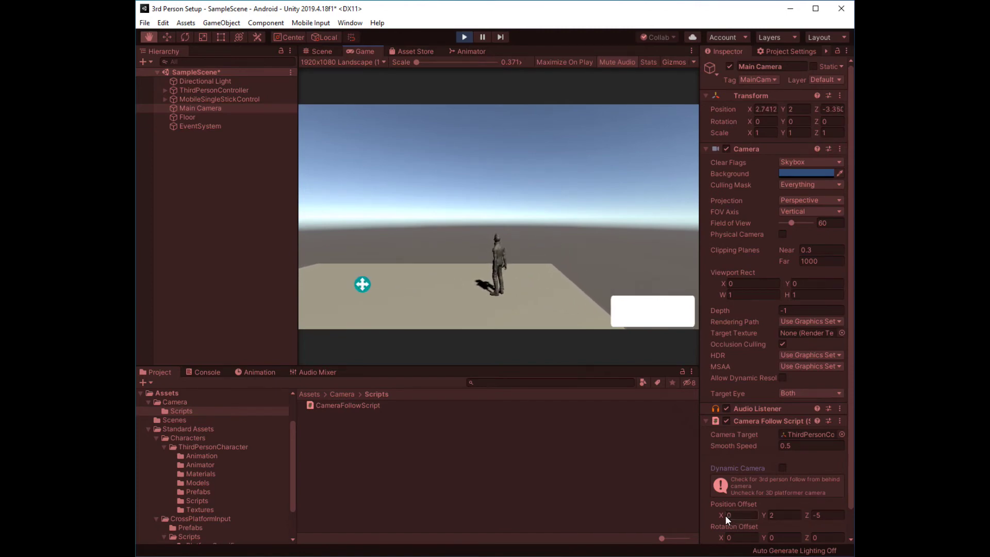
- Tune Position Offset X to -3.4, pull Z back, and set Rotation Offset Y to 38.79
mouse_move(720, 513)
mouse_down()
mouse_move(822, 504)
mouse_move(658, 508)
mouse_move(798, 508)
mouse_move(750, 507)
mouse_up()
mouse_move(810, 516)
mouse_down()
mouse_move(840, 511)
mouse_move(786, 513)
mouse_move(781, 524)
mouse_up()
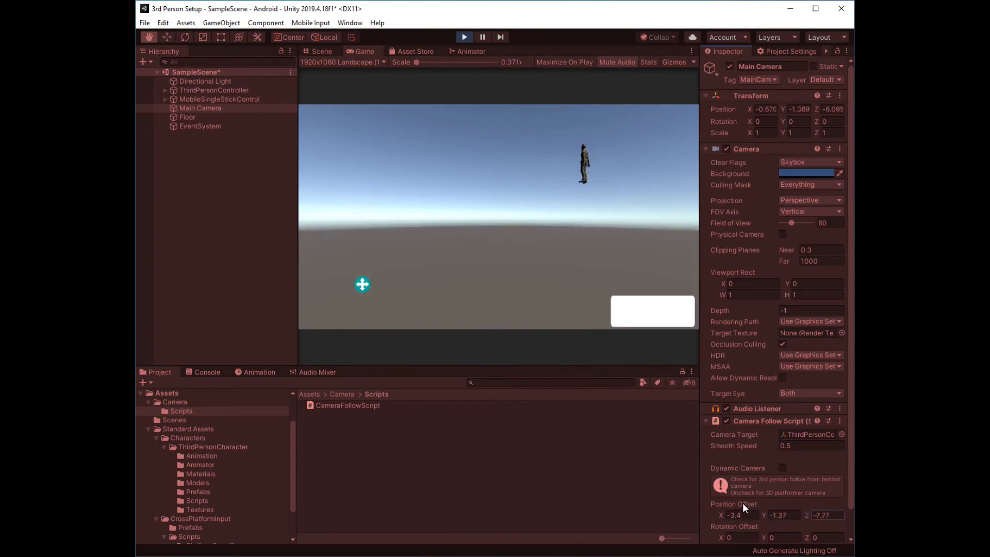
drag(766, 536, 787, 539)
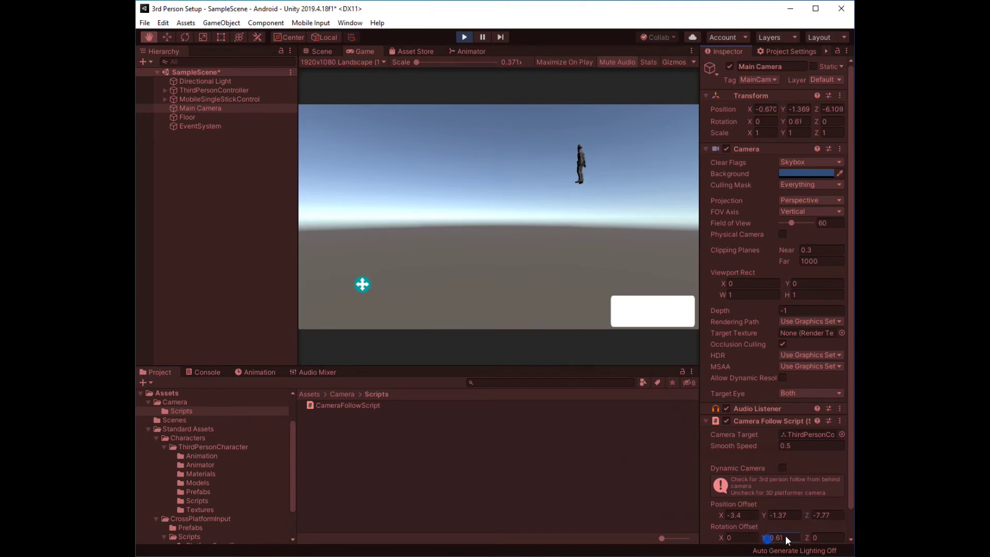
mouse_move(787, 539)
mouse_down()
mouse_move(832, 529)
mouse_move(765, 522)
mouse_move(846, 519)
mouse_up()
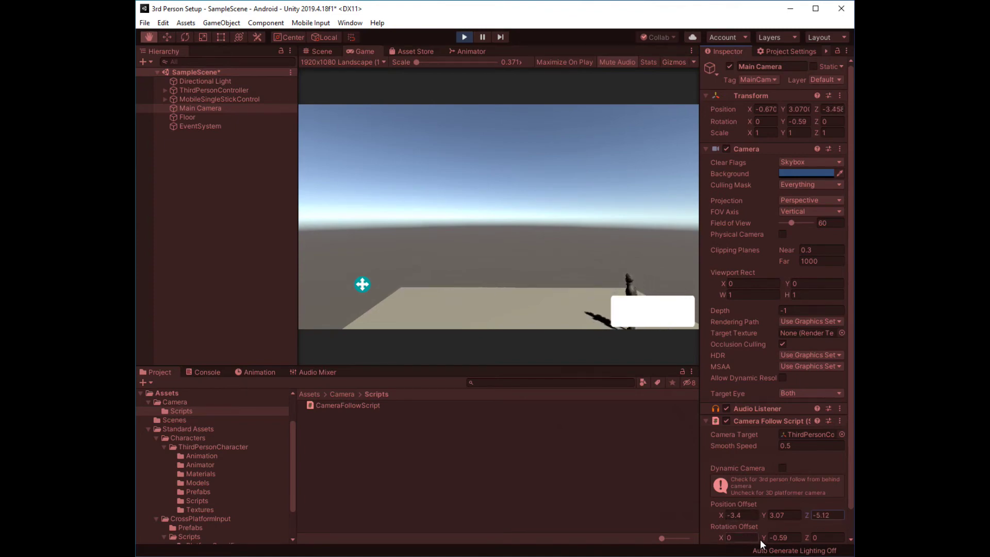
drag(763, 537, 798, 529)
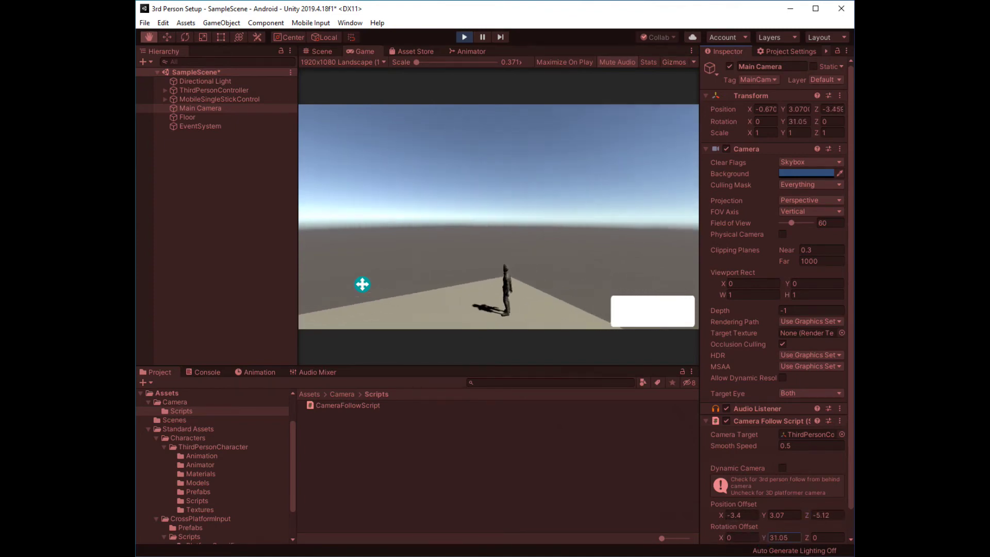
text(15)
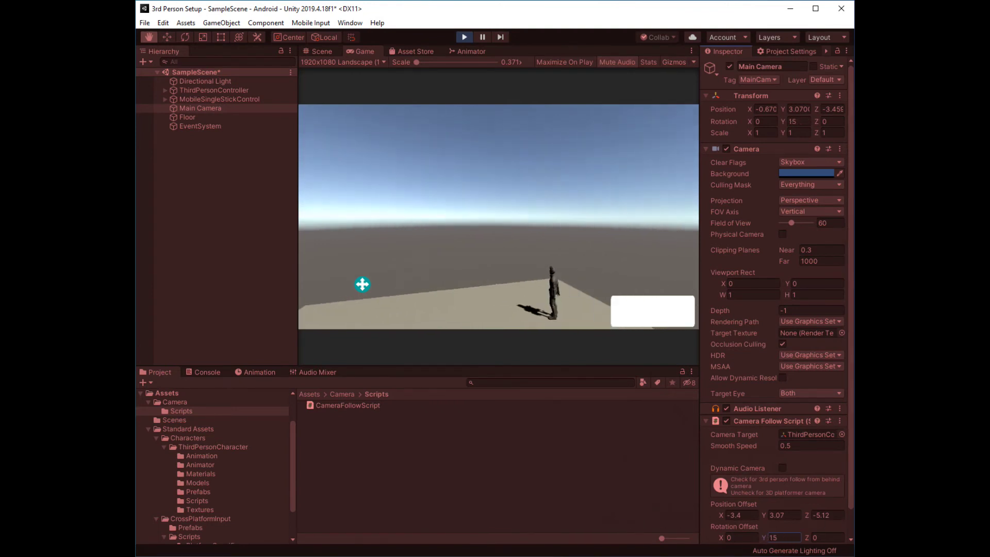
drag(764, 537, 781, 536)
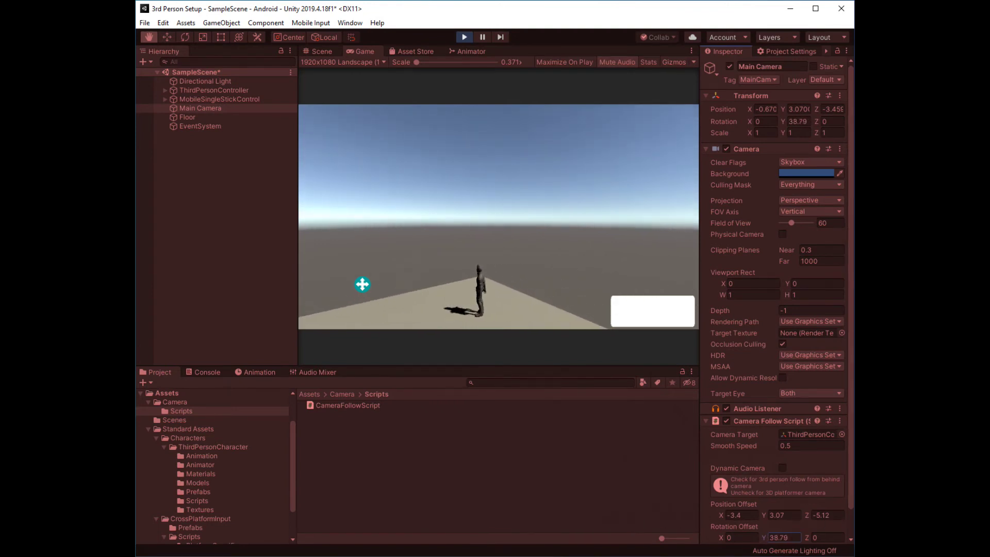
- Run the character across the floor, release the joystick, and stop Play mode
mouse_move(362, 284)
mouse_down()
mouse_move(372, 285)
mouse_move(324, 315)
mouse_up()
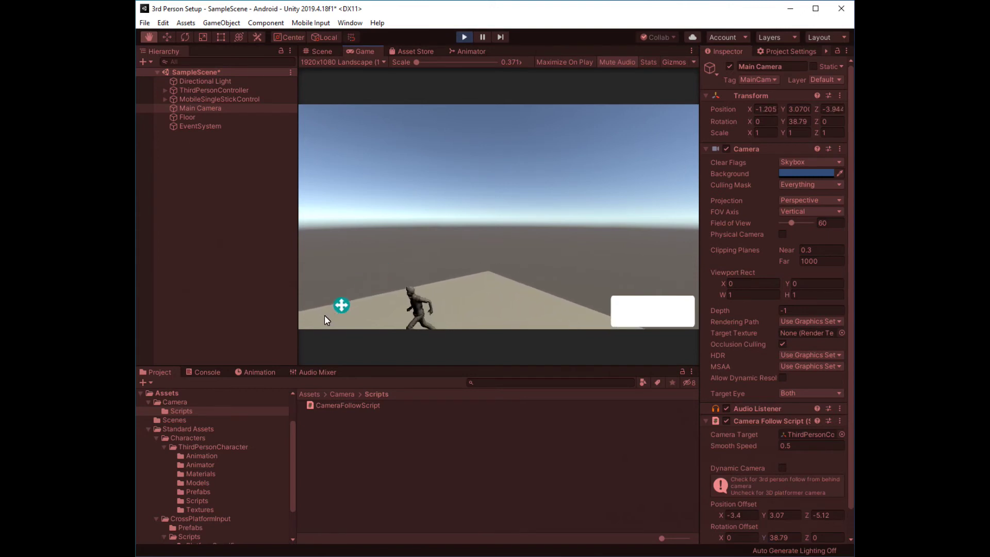
drag(488, 276, 304, 325)
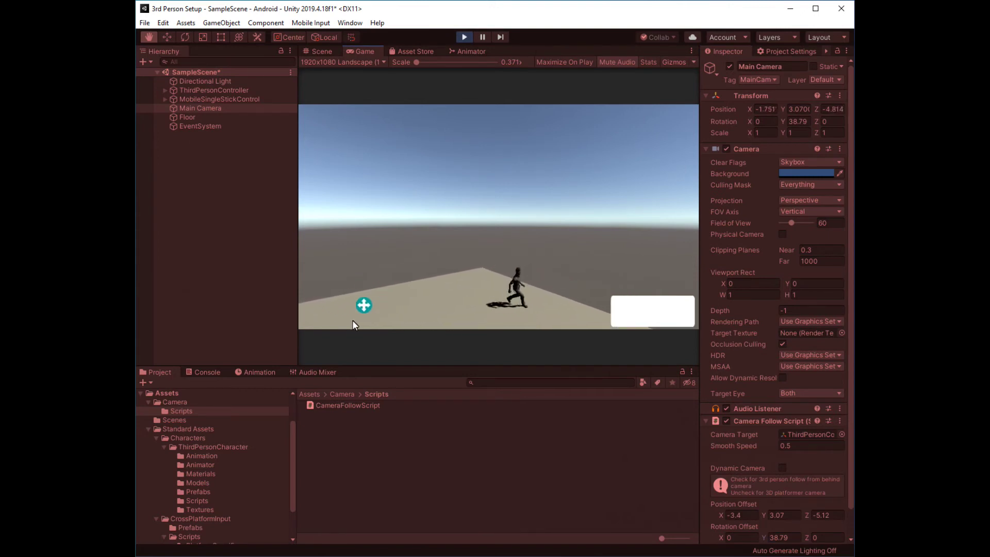
drag(304, 325, 304, 324)
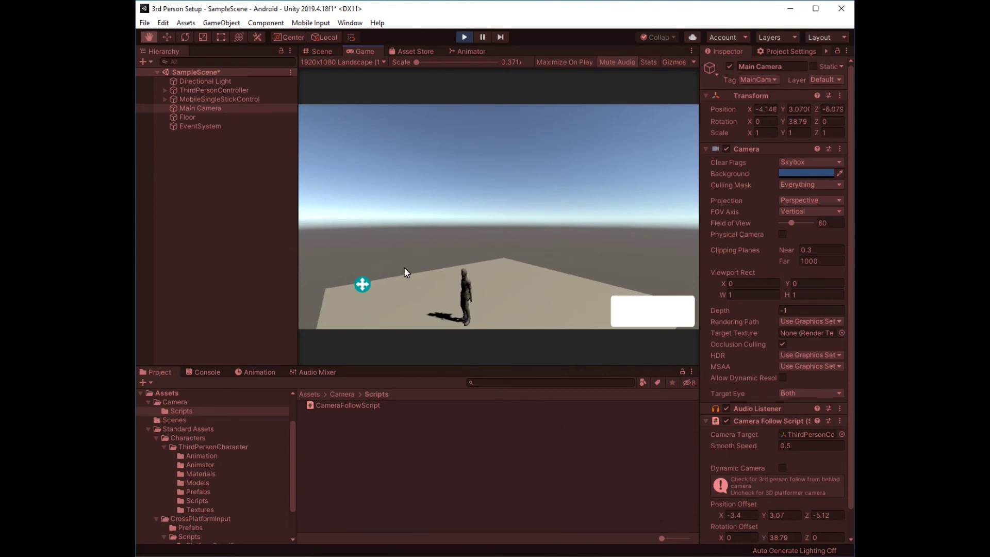
click(463, 37)
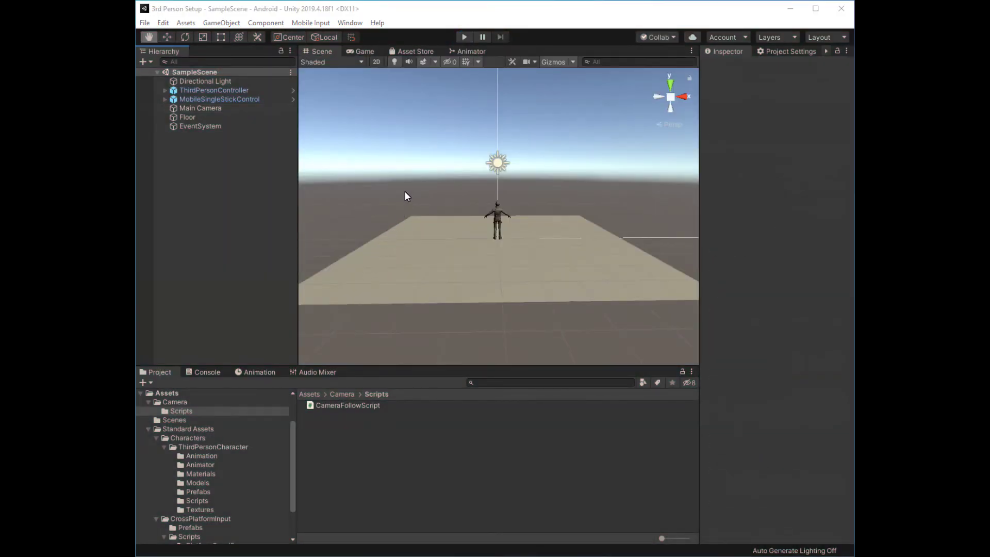
- Set MobileJoystick under MobileSingleStickControl to its native 256×256 image size
click(365, 51)
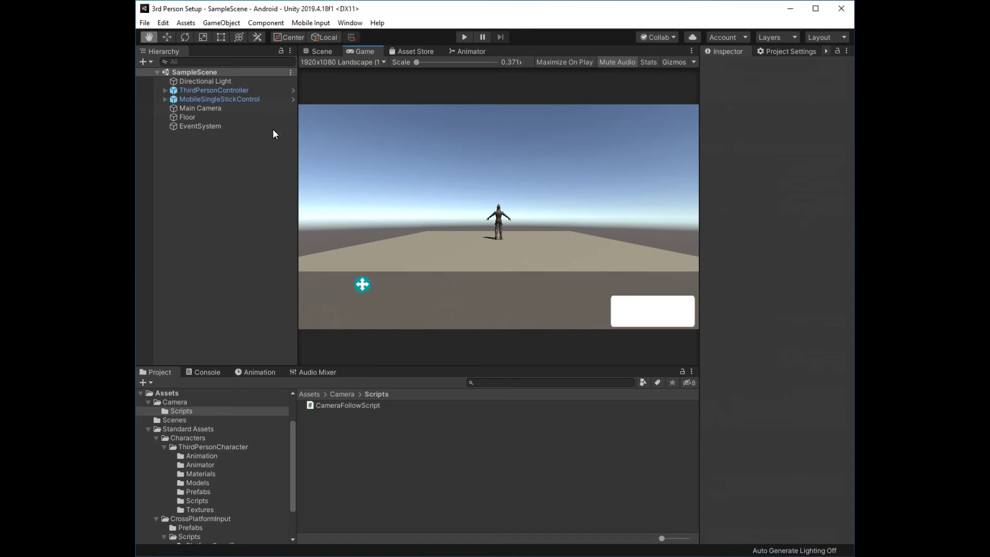
click(224, 104)
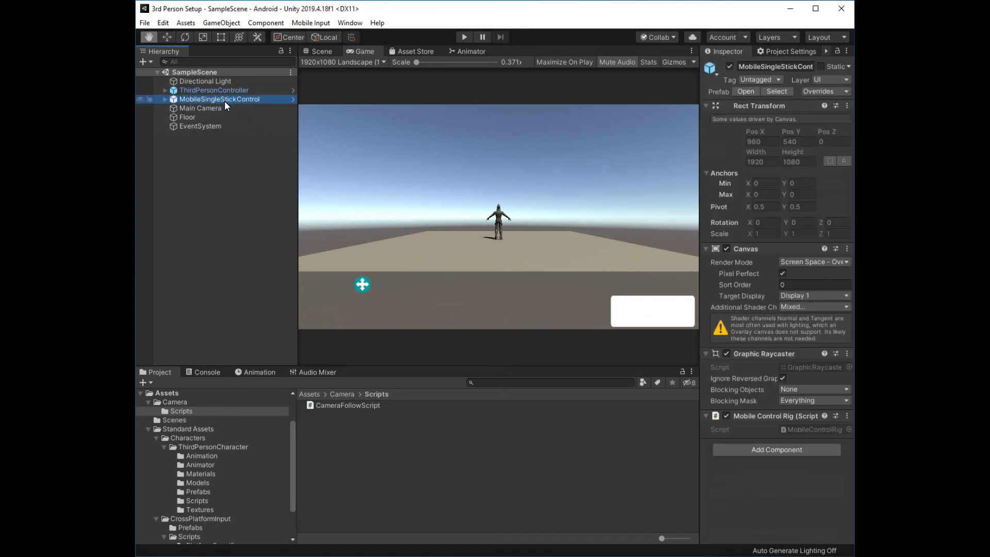
click(164, 99)
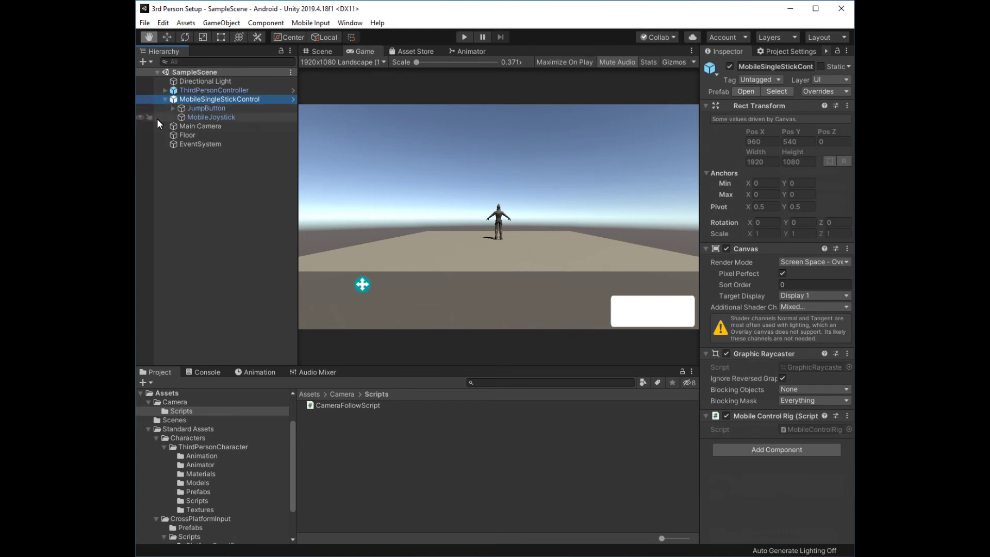
click(214, 117)
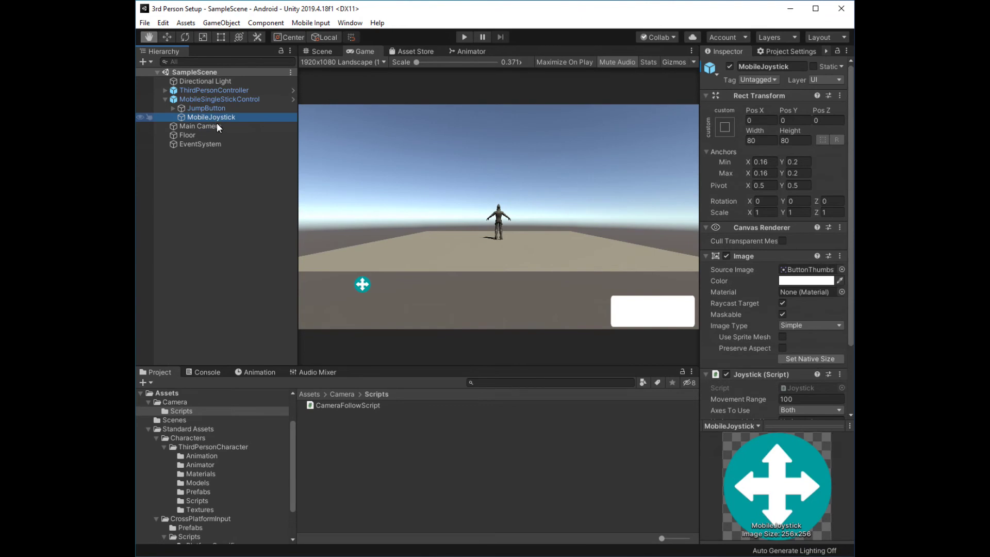
scroll(751, 292, down, 3)
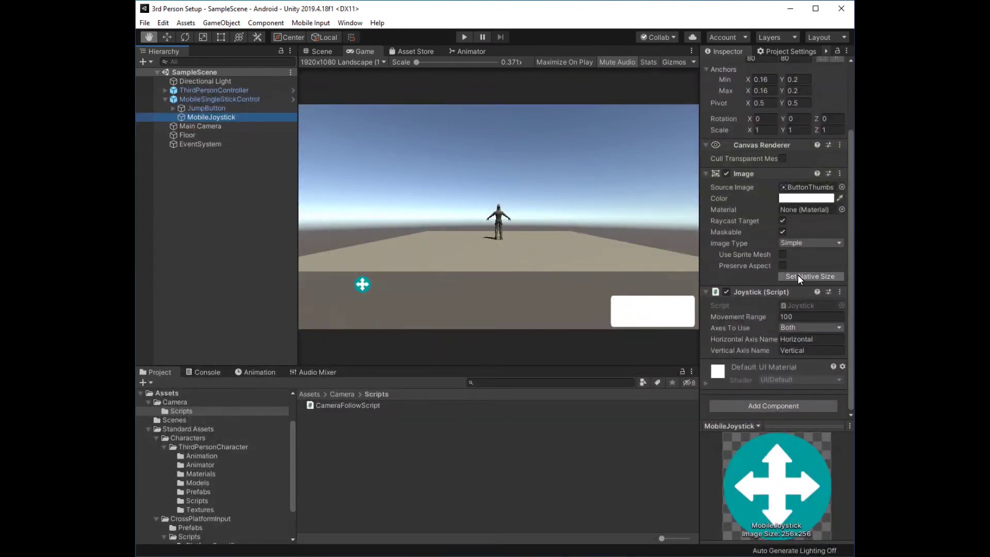
click(822, 279)
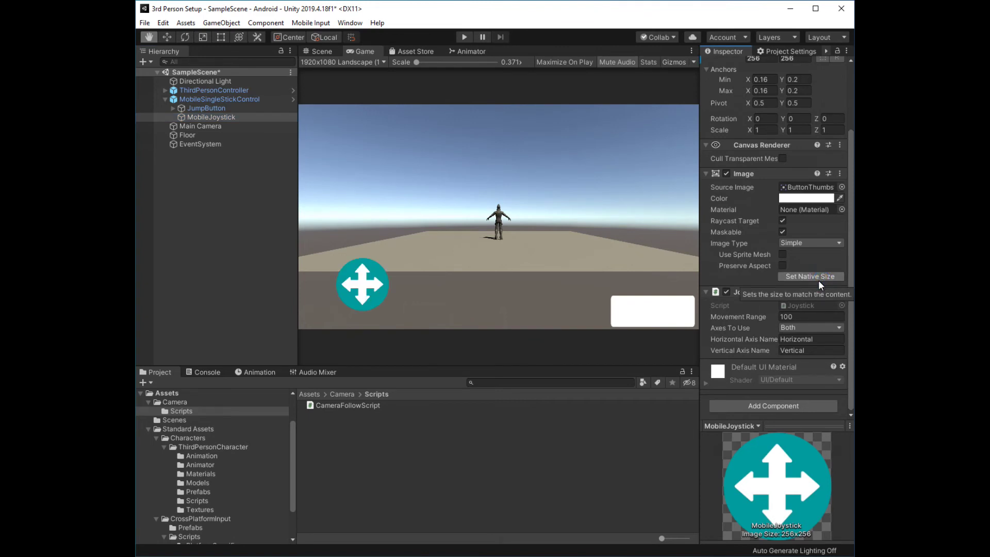
- Expand JumpButton and select its Text child
click(197, 109)
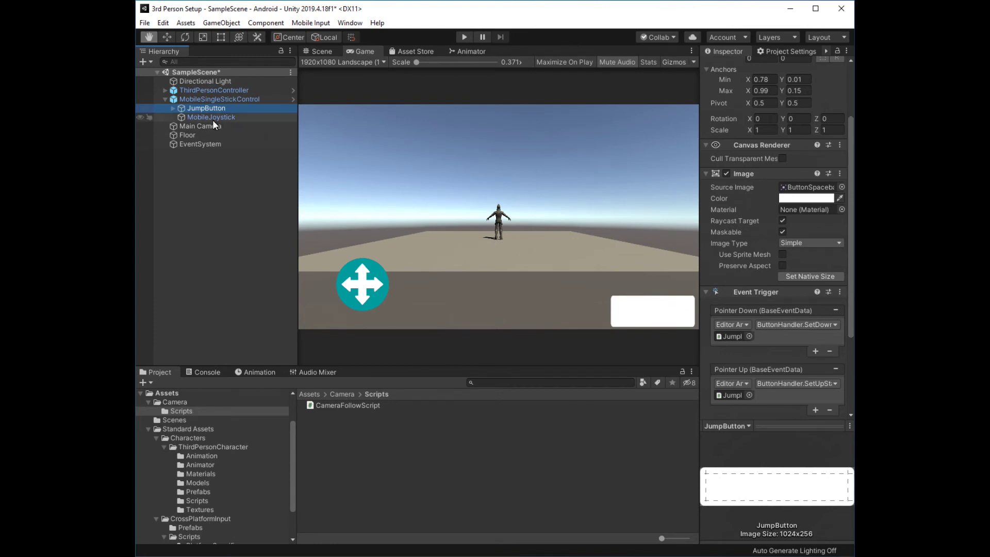
click(173, 108)
click(196, 117)
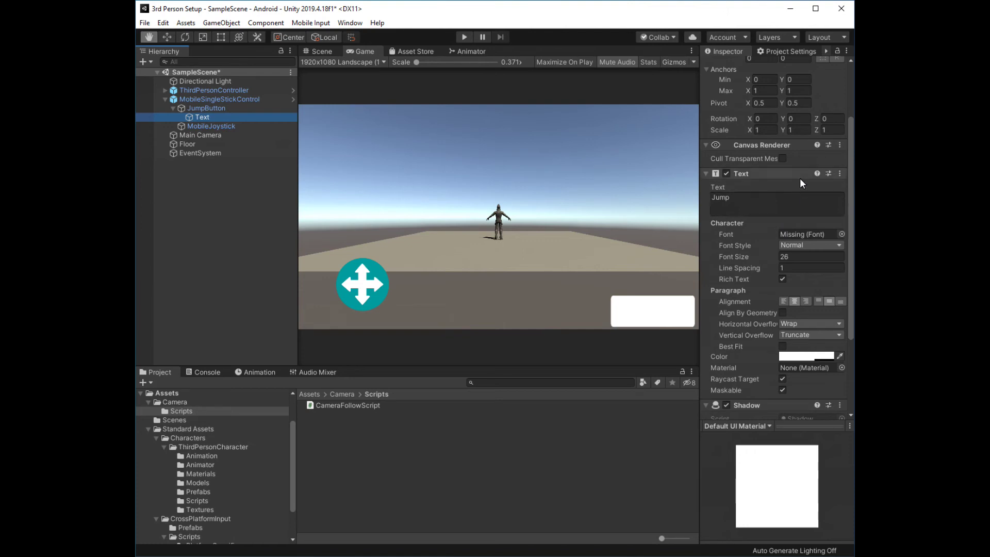
- Remove the Text component, then try deleting the Text object, triggering the prefab warning
click(839, 173)
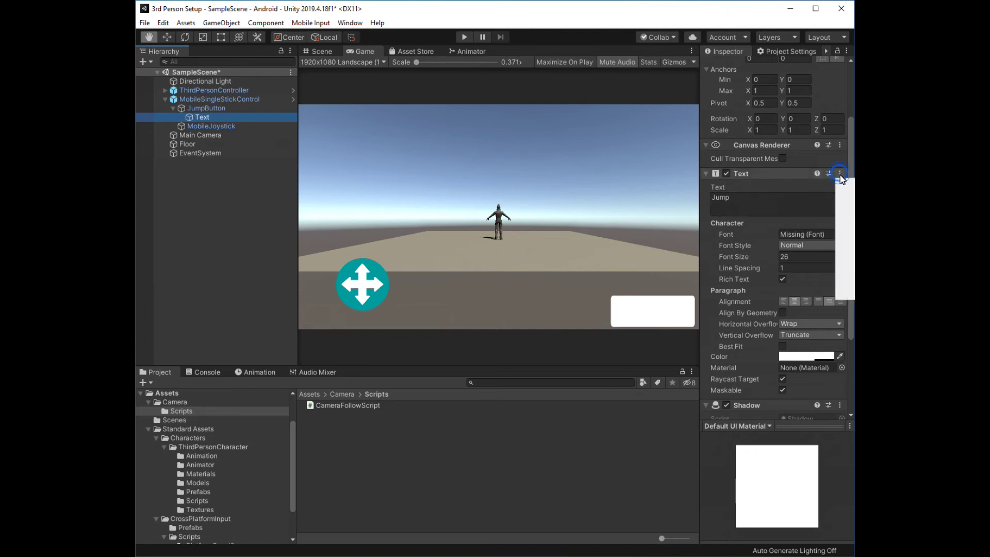
click(845, 202)
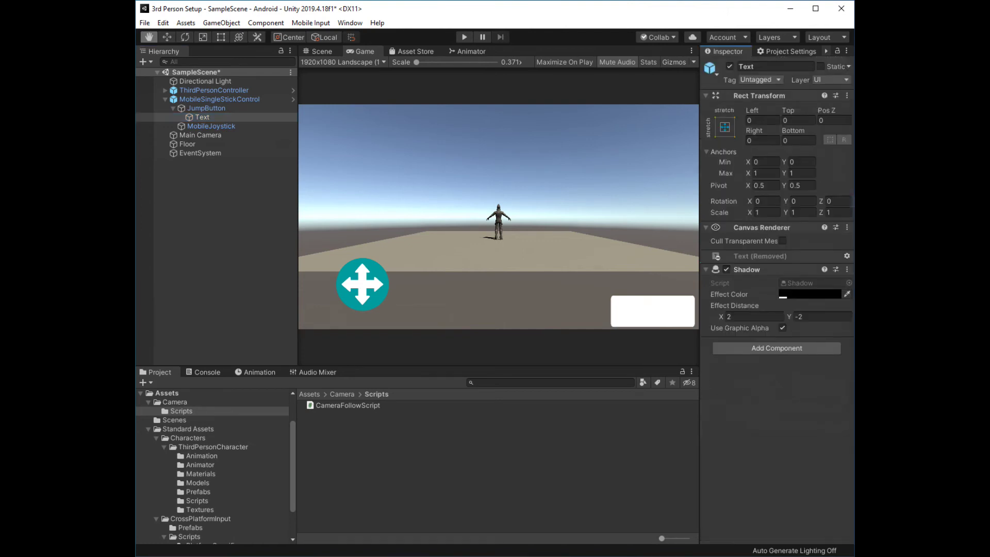
right_click(199, 116)
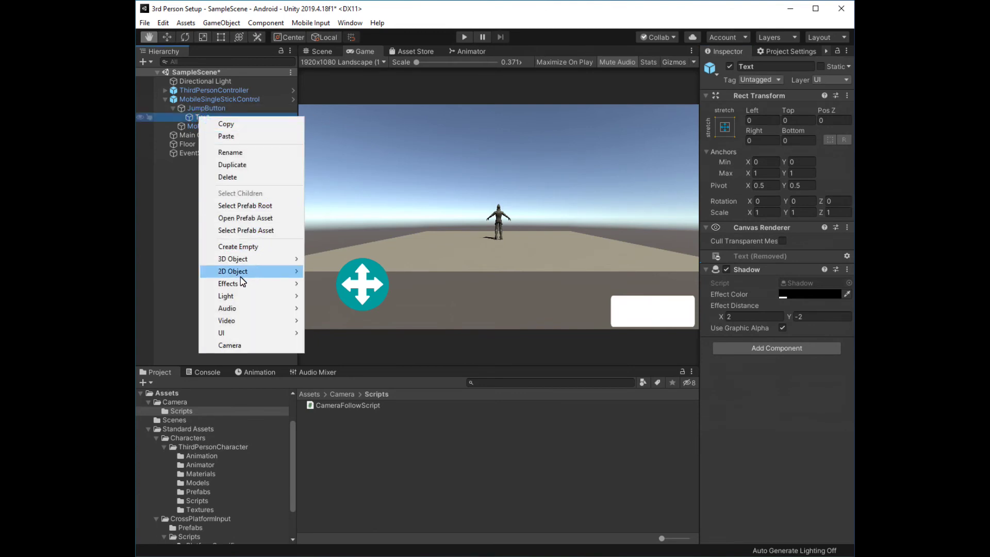
mouse_move(232, 332)
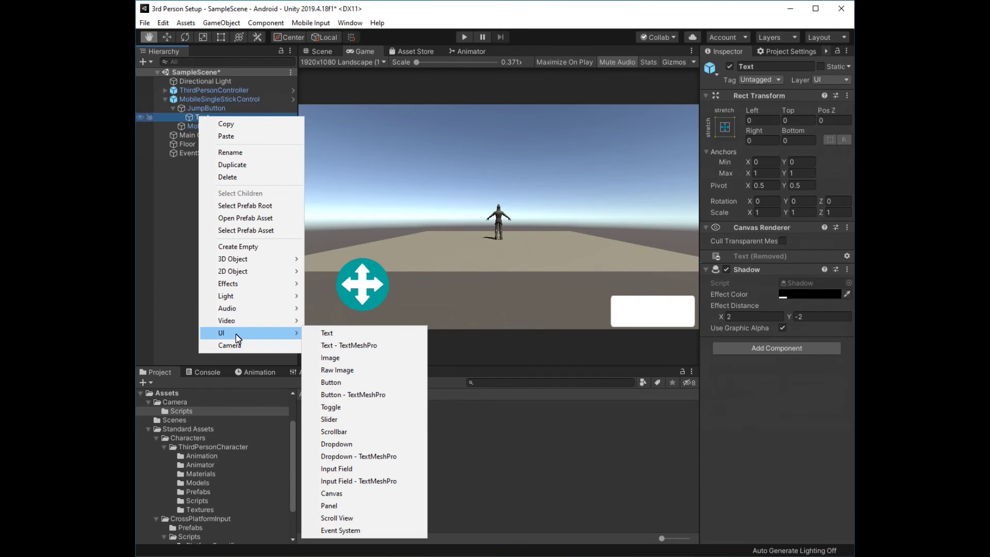
click(229, 177)
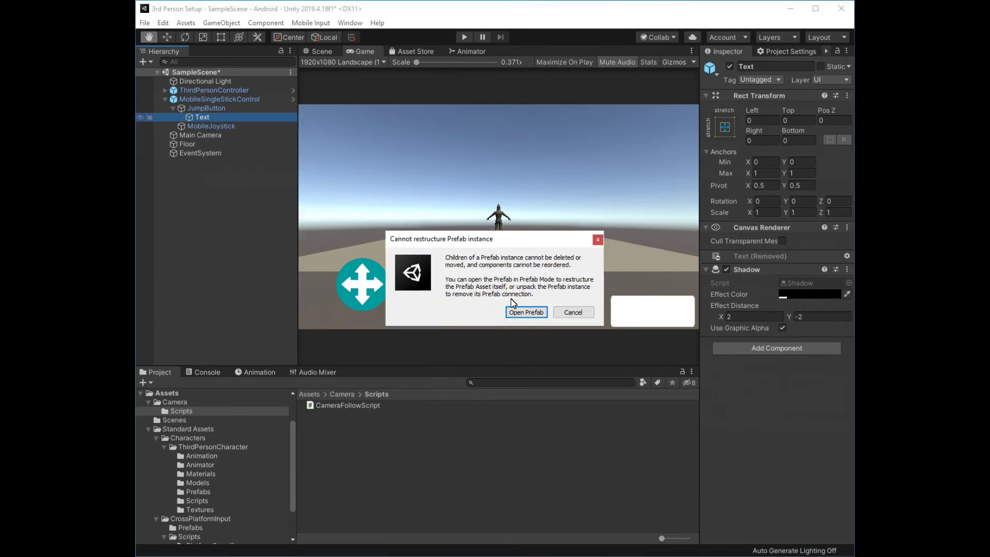
- Open the MobileSingleStickControl prefab and delete JumpButton's Text child
click(524, 313)
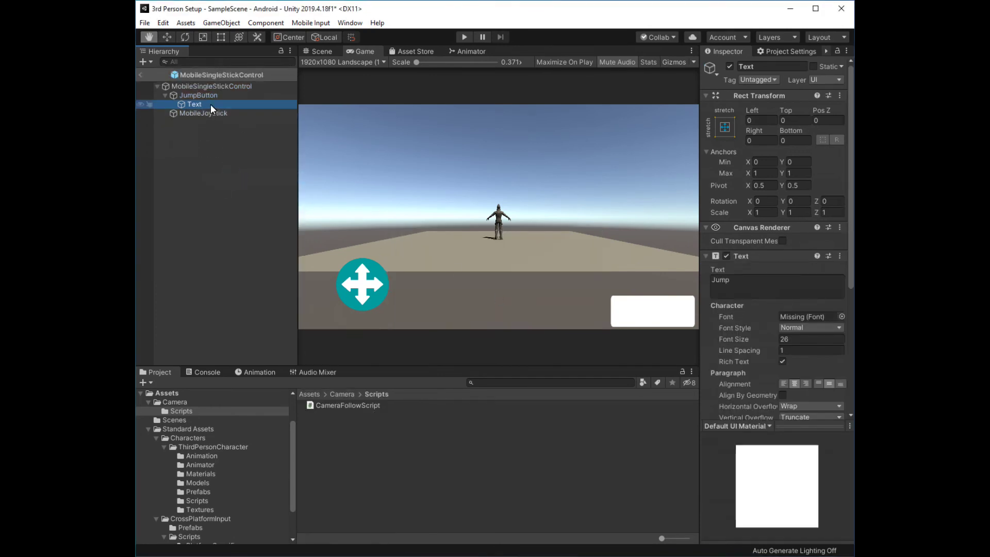
right_click(193, 104)
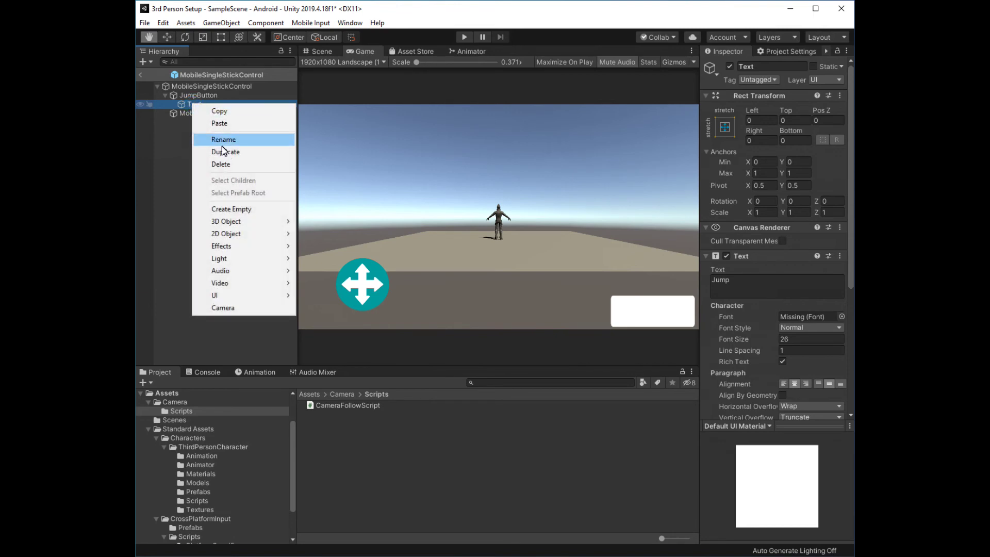
click(230, 166)
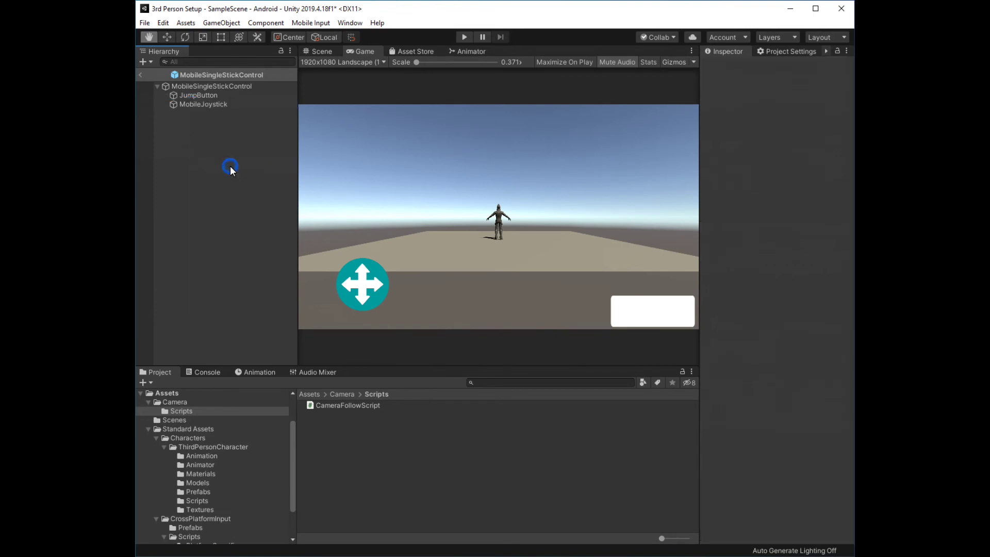
click(196, 96)
right_click(195, 96)
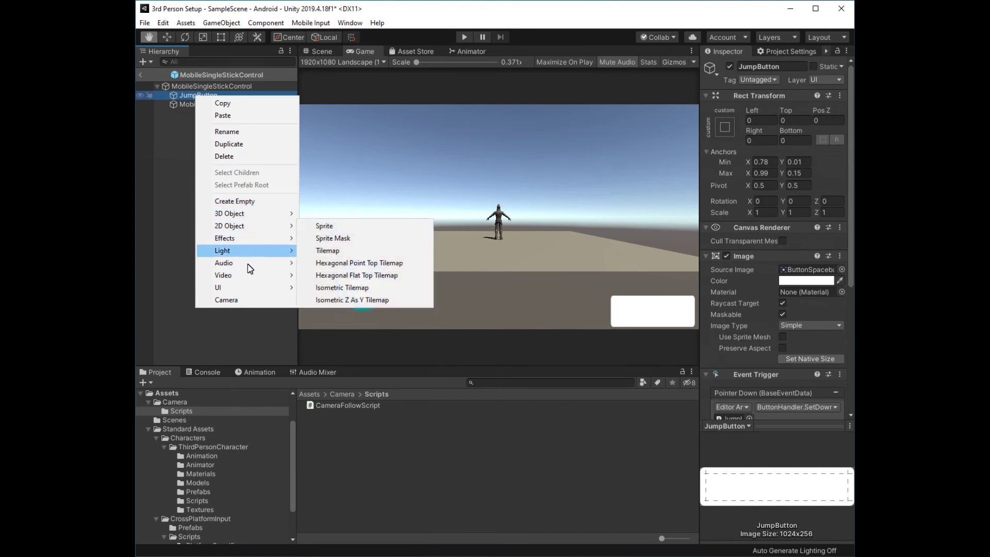
mouse_move(232, 287)
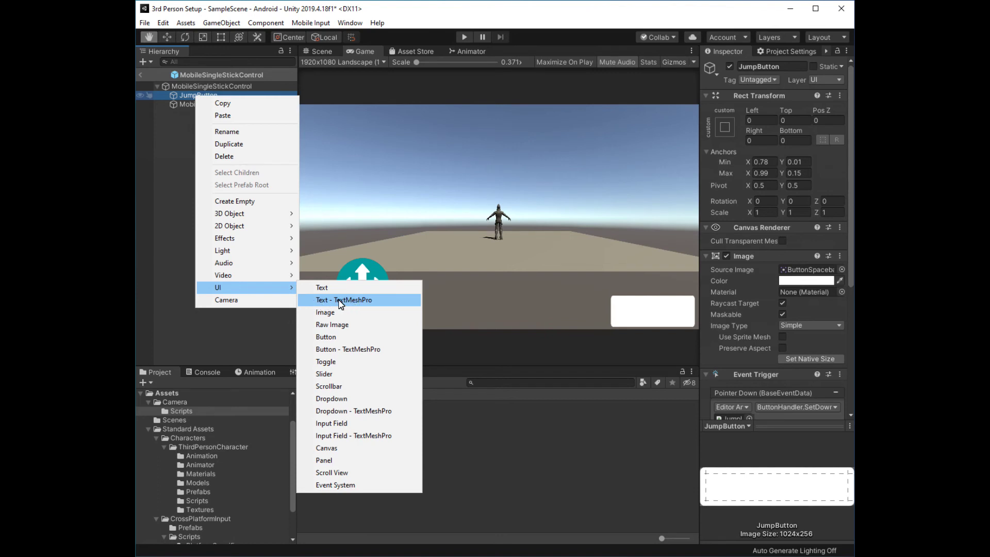
- Add a UI Text - TextMeshPro object, importing TMP Essentials, and select Text (TMP)
click(349, 300)
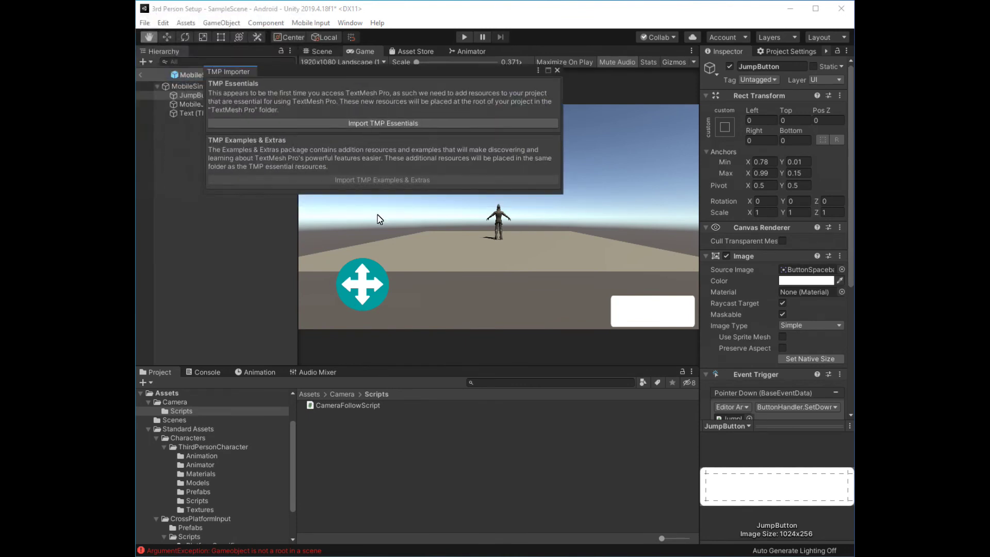
click(396, 124)
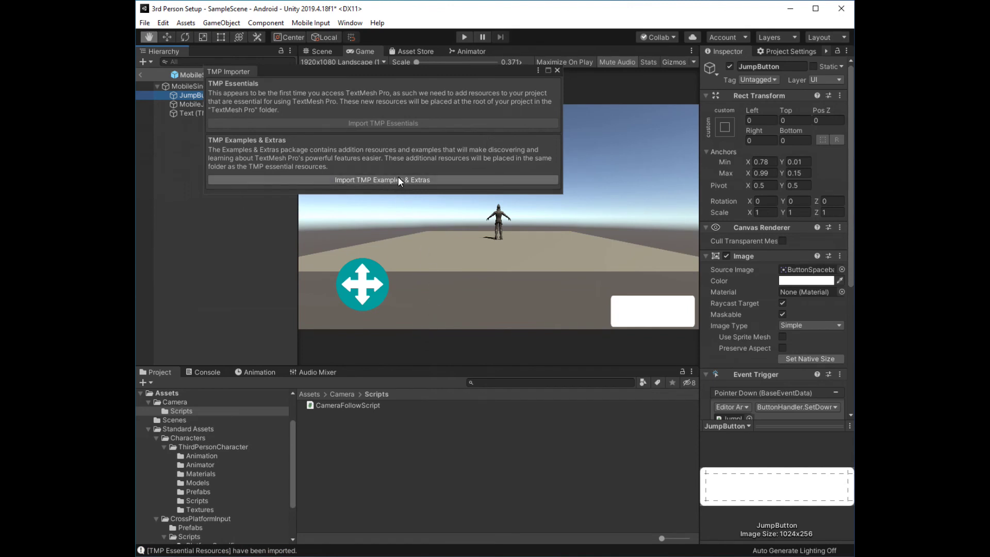
click(555, 71)
scroll(197, 493, down, 3)
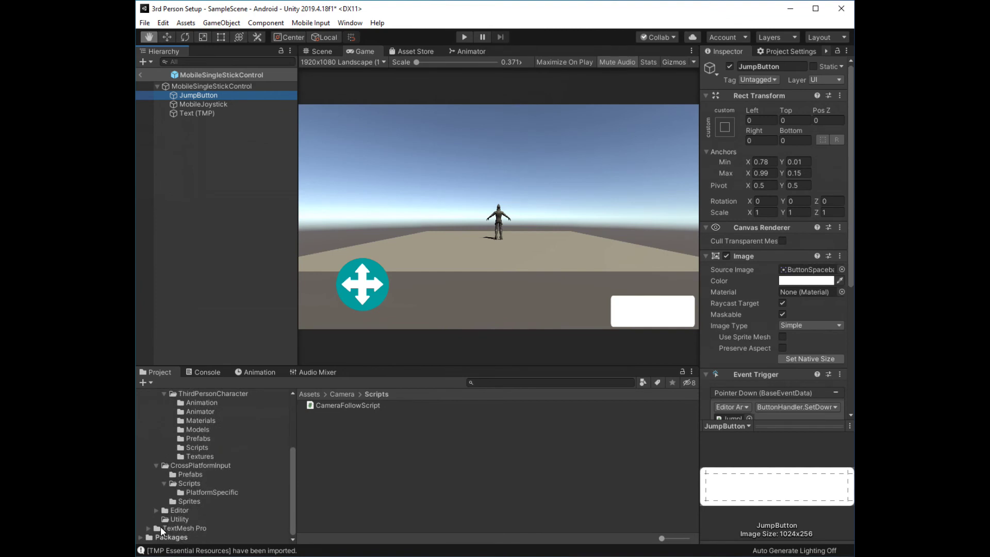
click(198, 114)
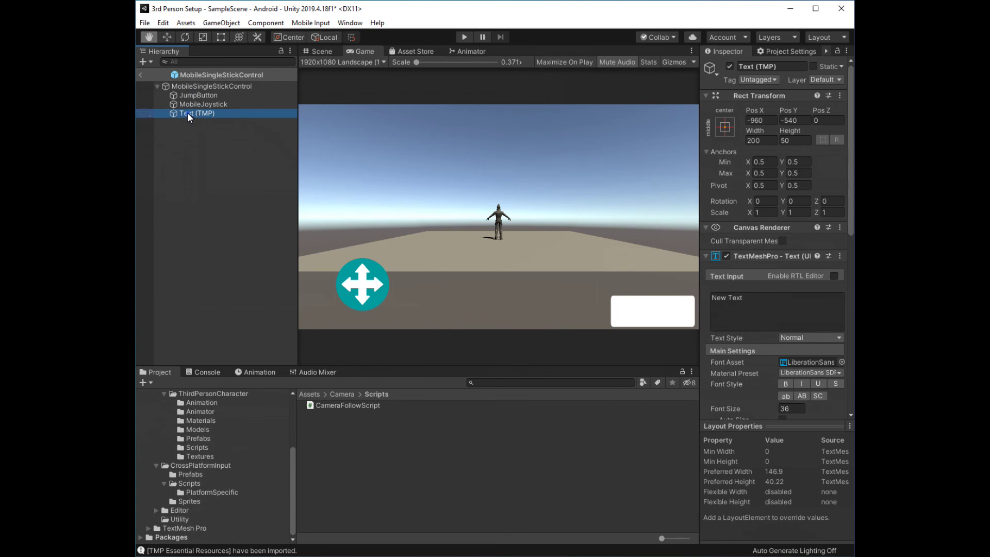
- Nest Text (TMP) under JumpButton, rename it Text, and replace New Text with Jump
drag(189, 114, 188, 96)
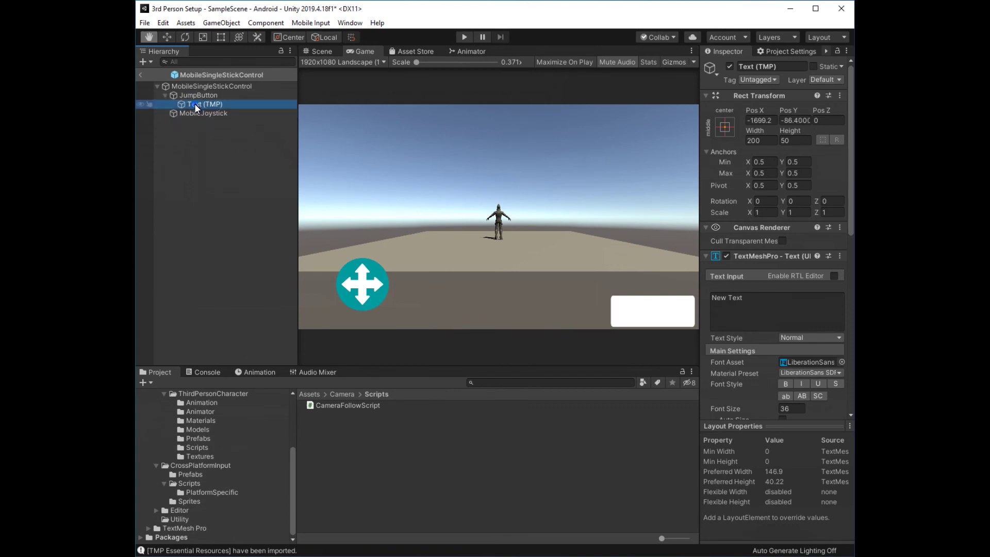
click(198, 103)
text(Text)
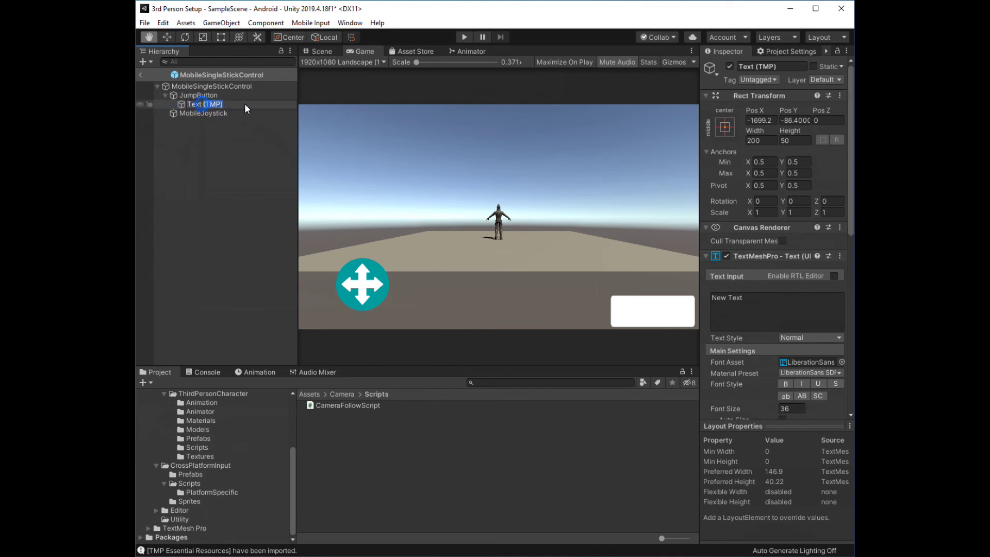
key(Return)
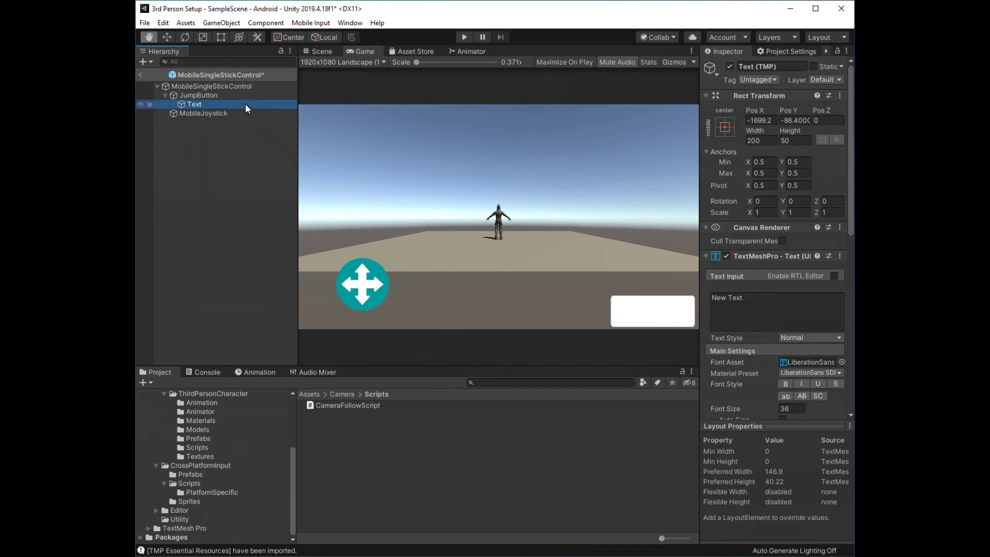
click(778, 297)
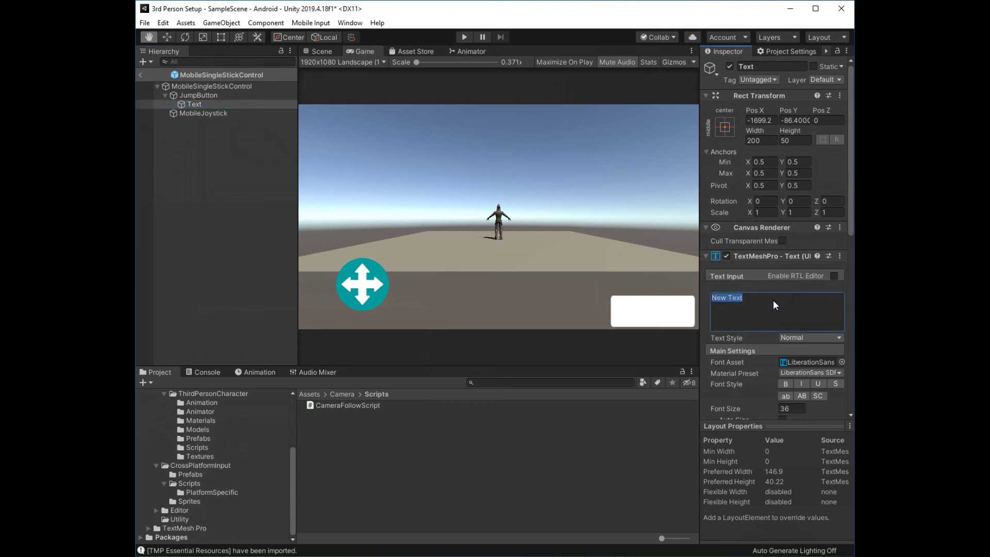
text(Jump)
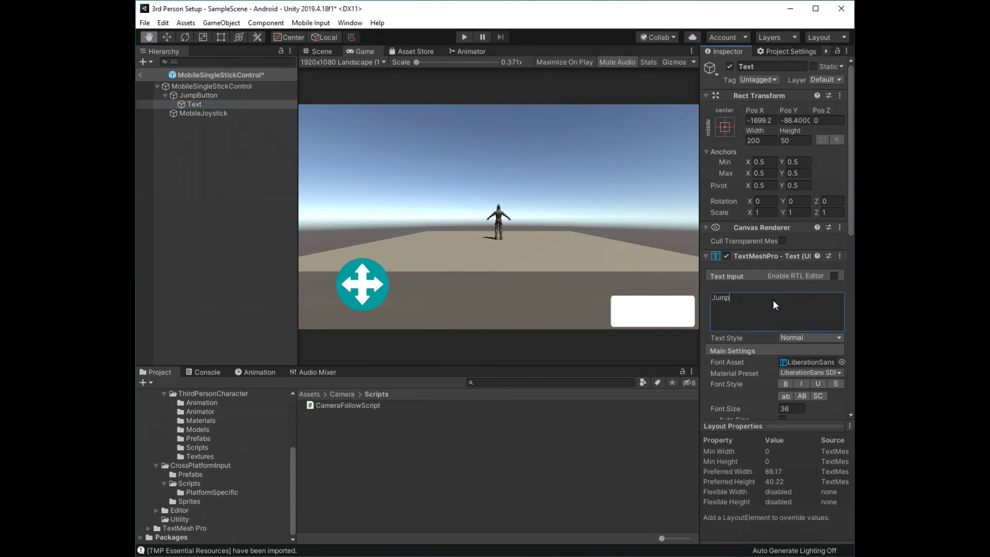
scroll(788, 294, down, 3)
scroll(790, 286, down, 3)
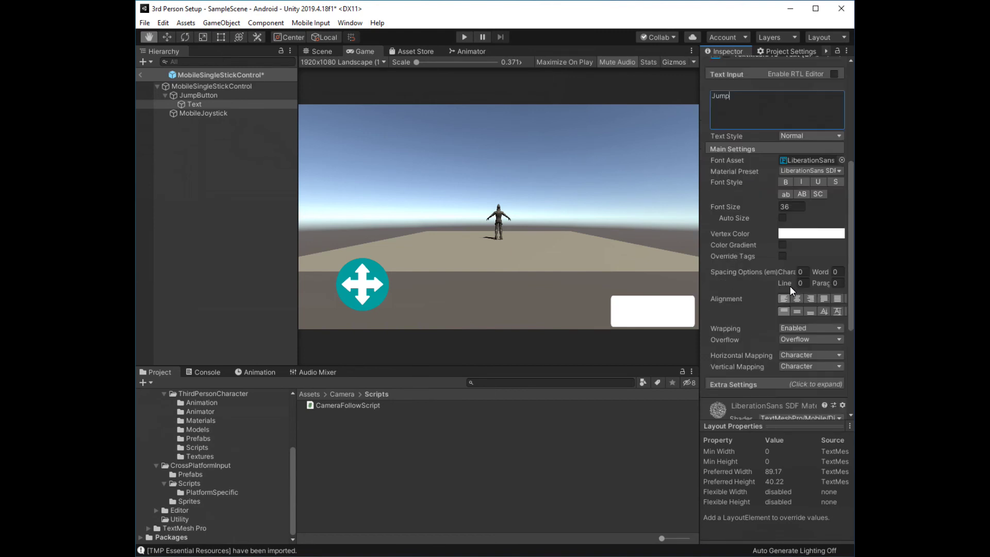
- Set the text's Vertex Color to red and return to the Scene view
click(816, 235)
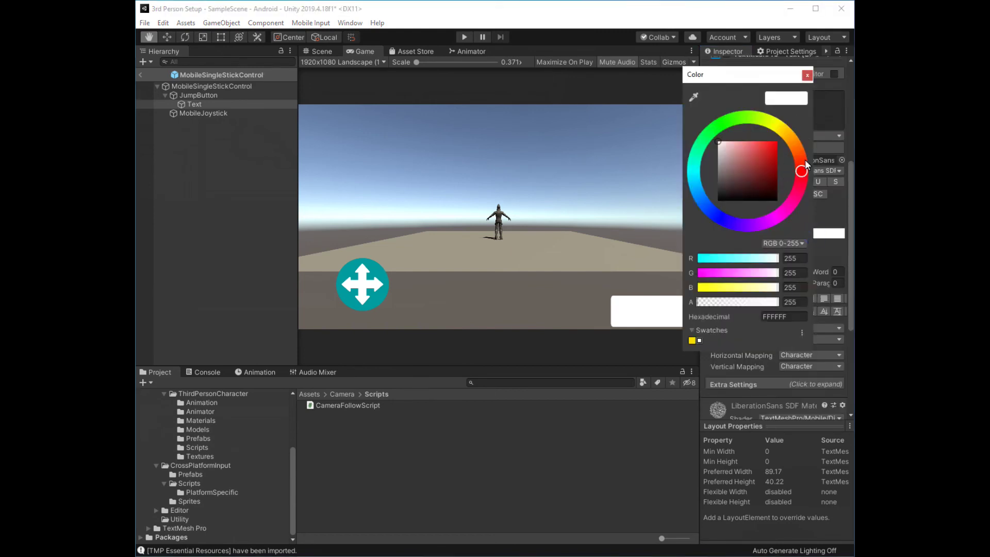
drag(768, 162, 771, 152)
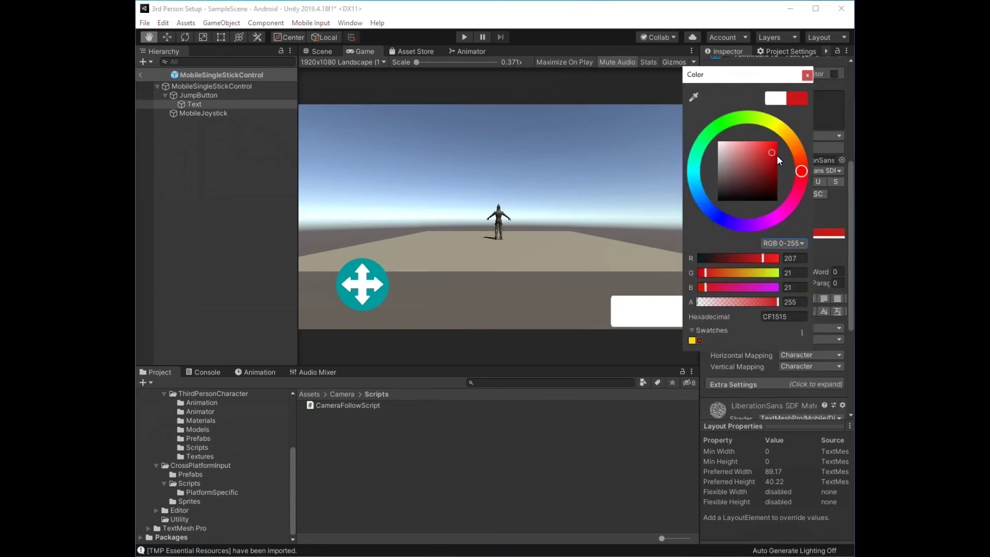
click(807, 74)
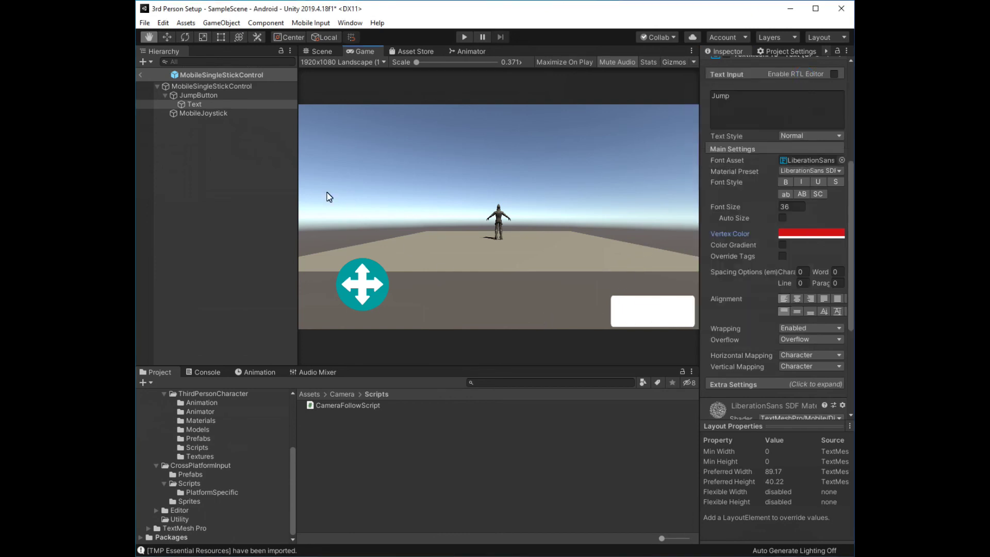
click(195, 105)
click(320, 53)
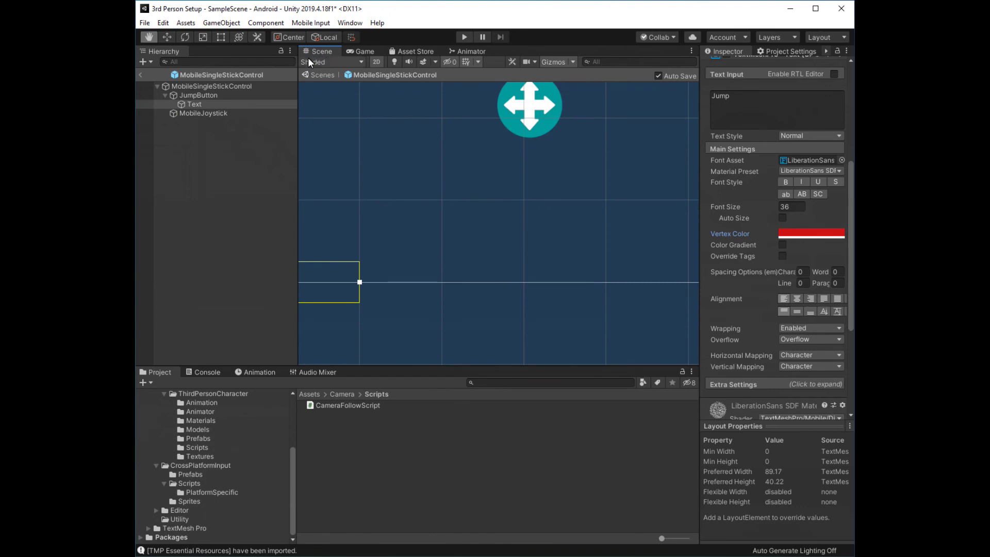
- Drag the Jump text into the white button with the Rect Tool and save
double_click(203, 88)
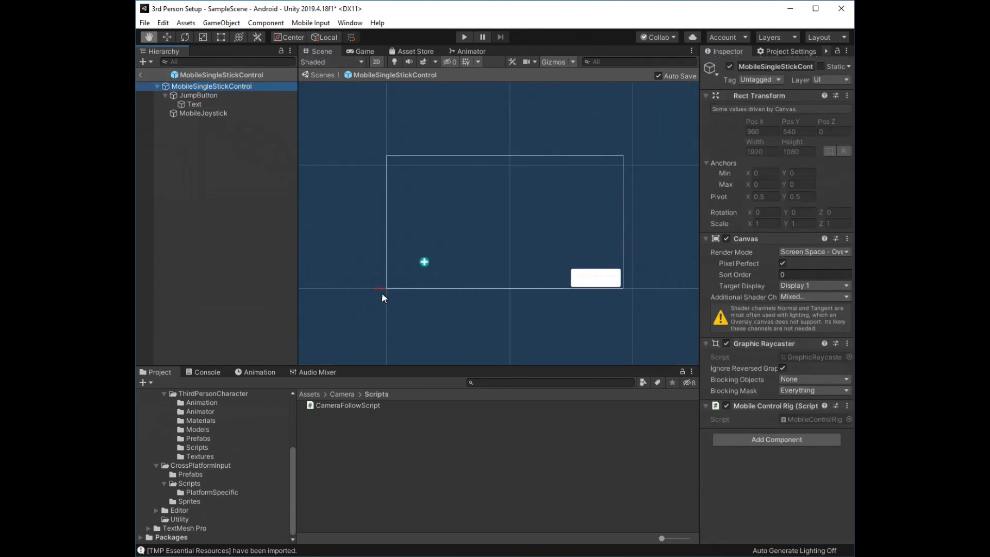
click(191, 104)
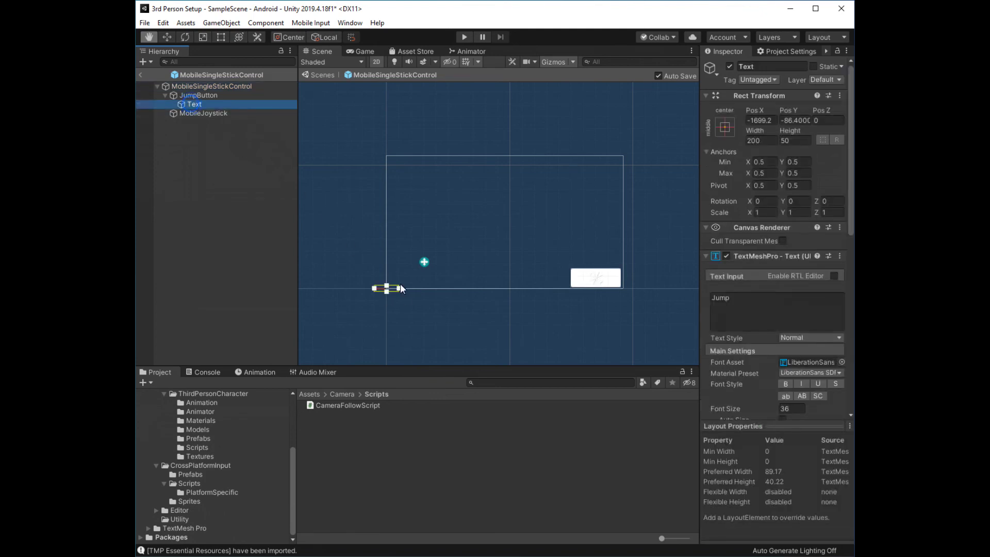
scroll(414, 329, up, 2)
scroll(442, 301, up, 2)
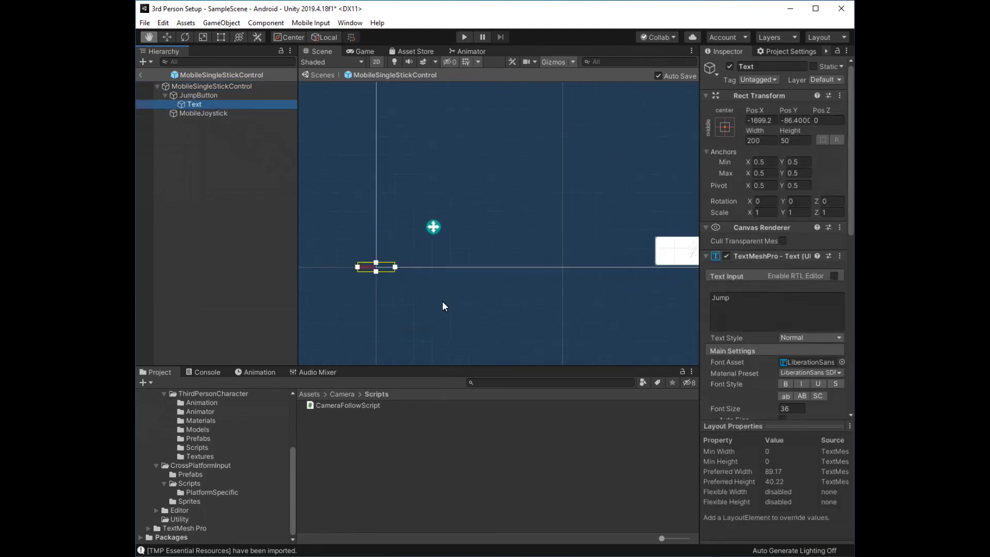
scroll(376, 260, up, 2)
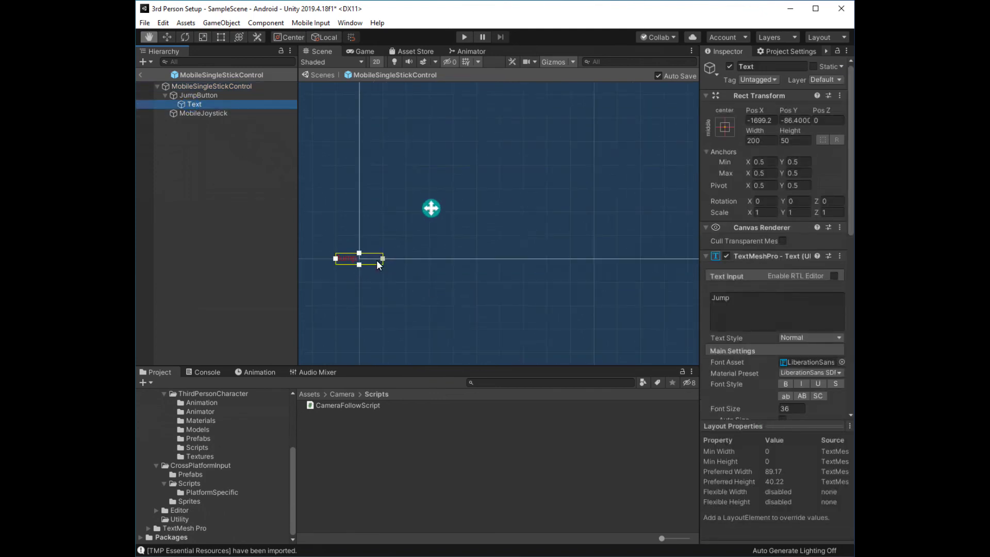
click(219, 36)
drag(379, 259, 715, 247)
key(ctrl+s)
key(q)
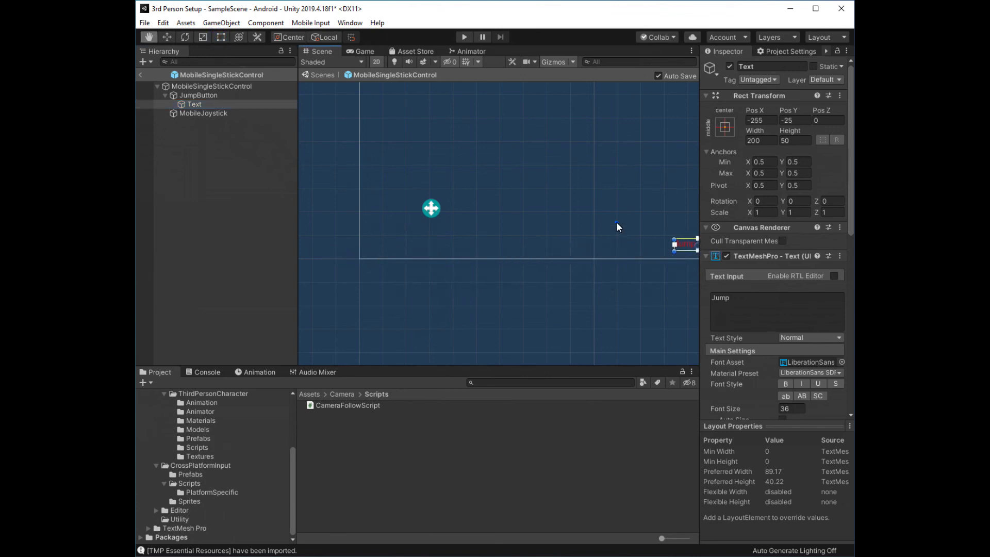
mouse_move(616, 222)
mouse_down()
mouse_move(364, 228)
mouse_move(455, 258)
mouse_up()
key(t)
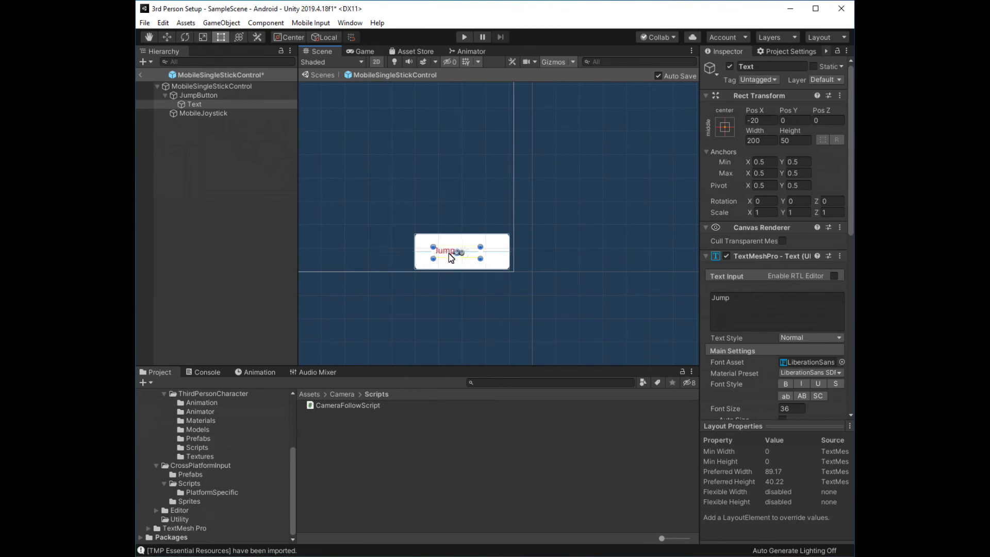
drag(454, 257, 466, 252)
key(ctrl+s)
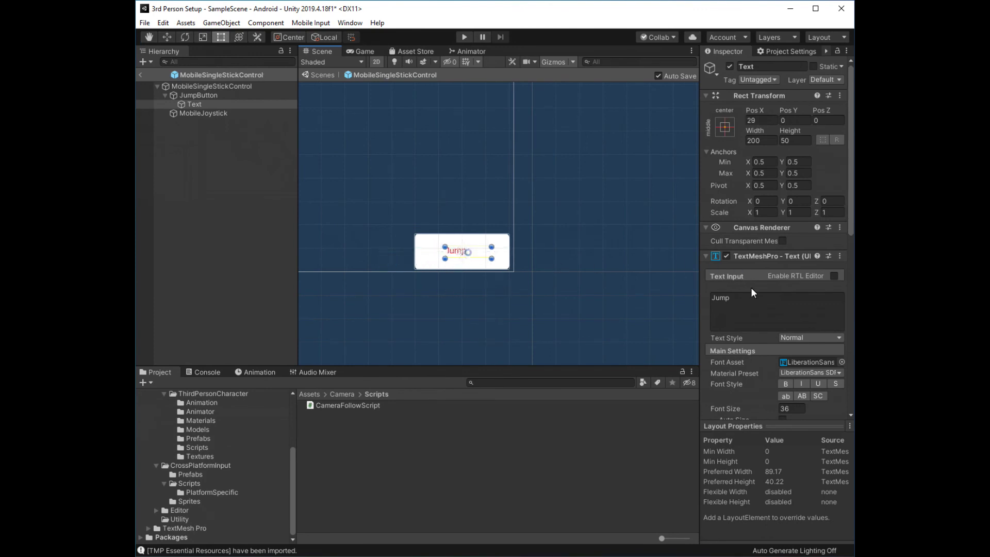
scroll(770, 364, down, 3)
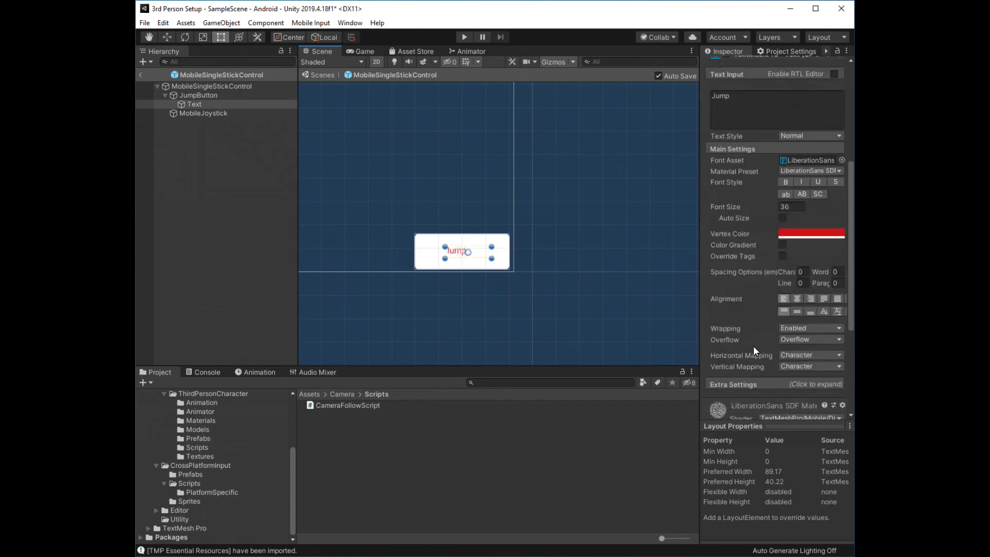
- Centre the Jump text horizontally and vertically, then set its font size to 48
click(795, 299)
click(797, 311)
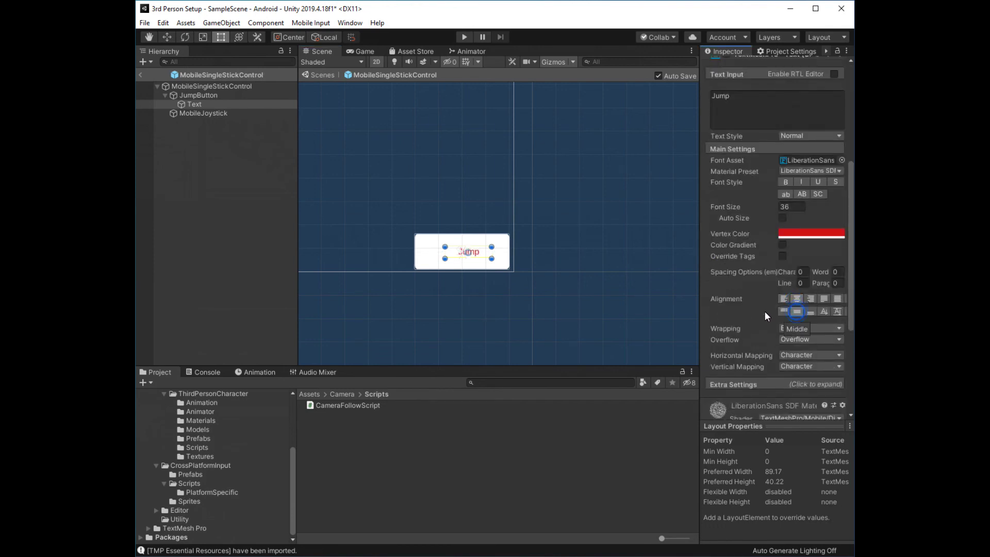
mouse_move(487, 259)
mouse_down()
mouse_move(478, 257)
mouse_move(507, 271)
mouse_up()
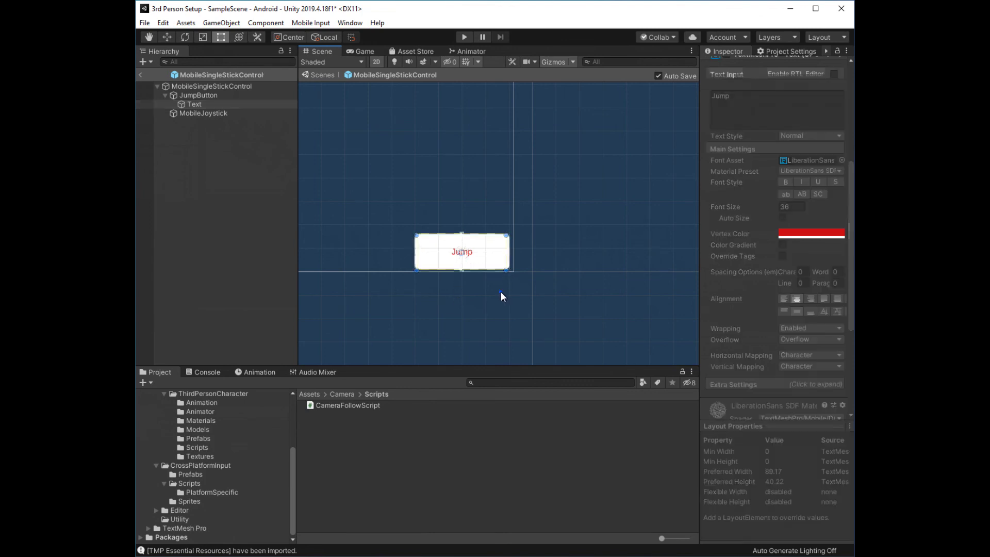
click(501, 291)
click(468, 257)
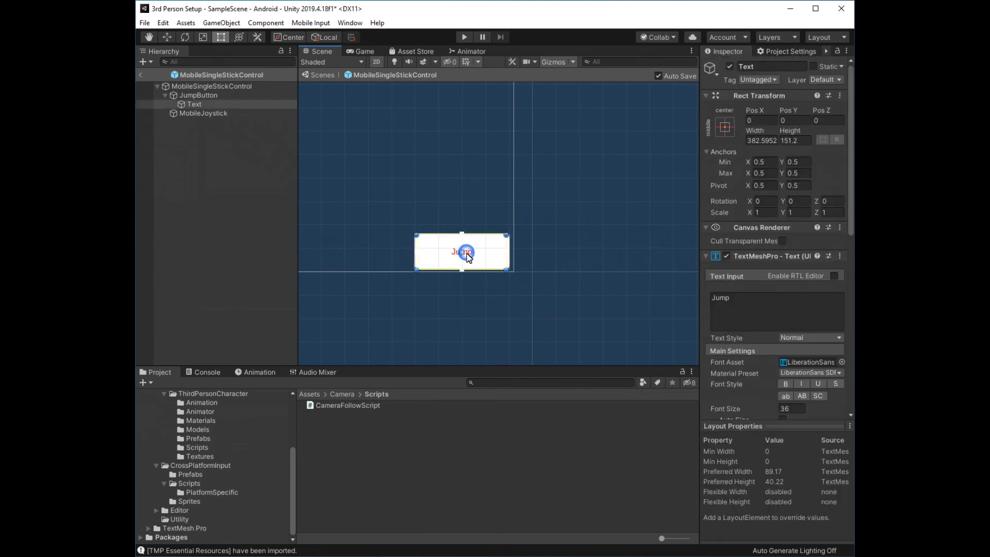
scroll(754, 357, down, 5)
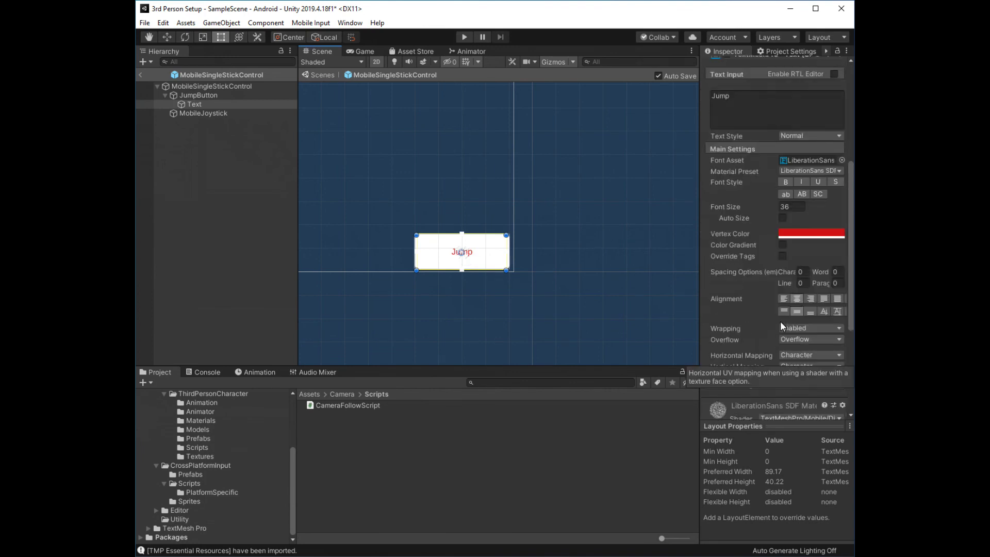
click(793, 207)
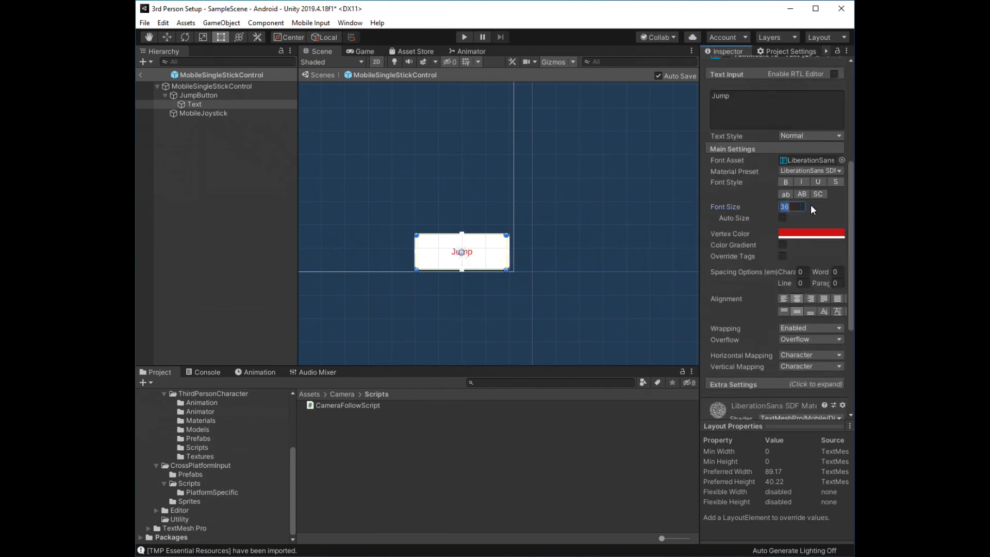
text(48)
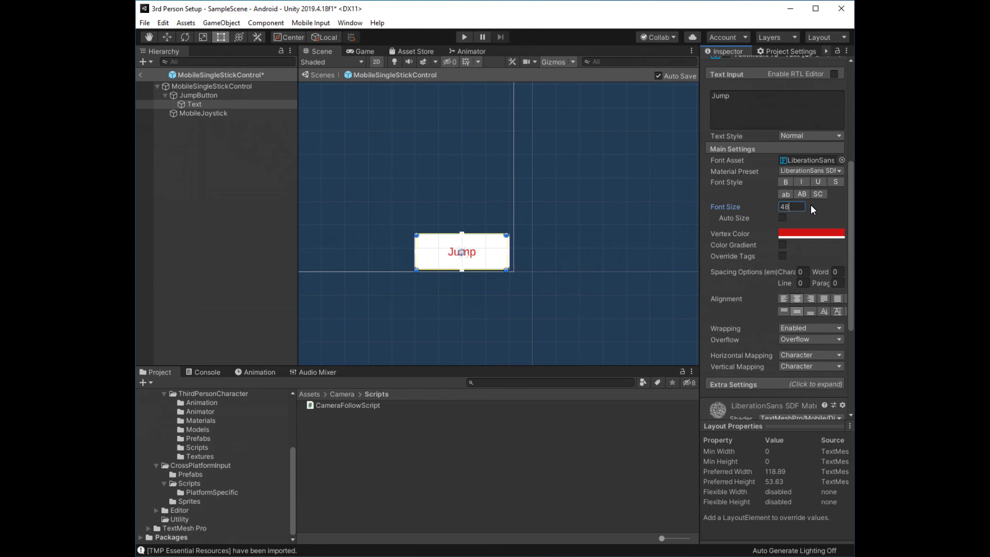
- Switch the Scene view to 3D and leave the prefab, returning to SampleScene
click(586, 196)
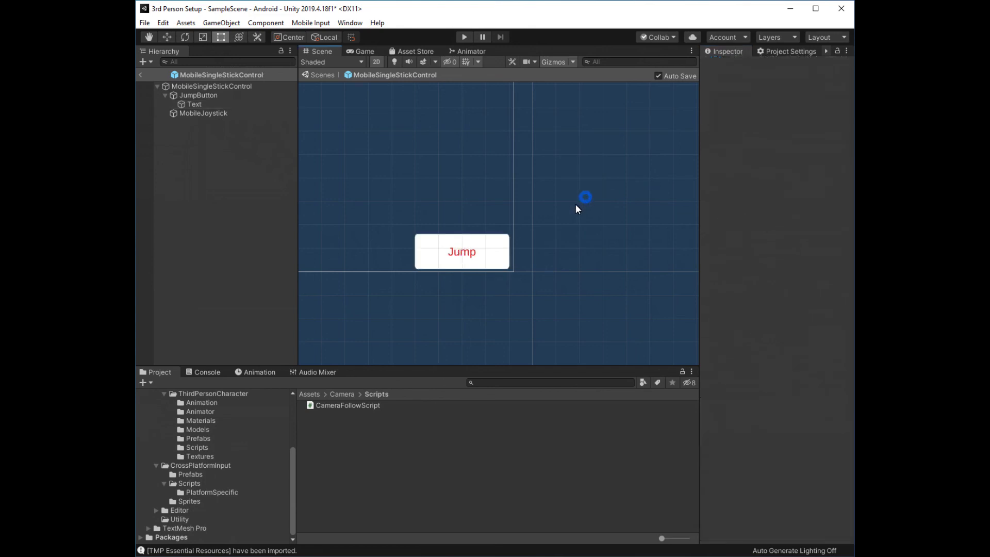
scroll(374, 117, down, 2)
scroll(371, 124, down, 2)
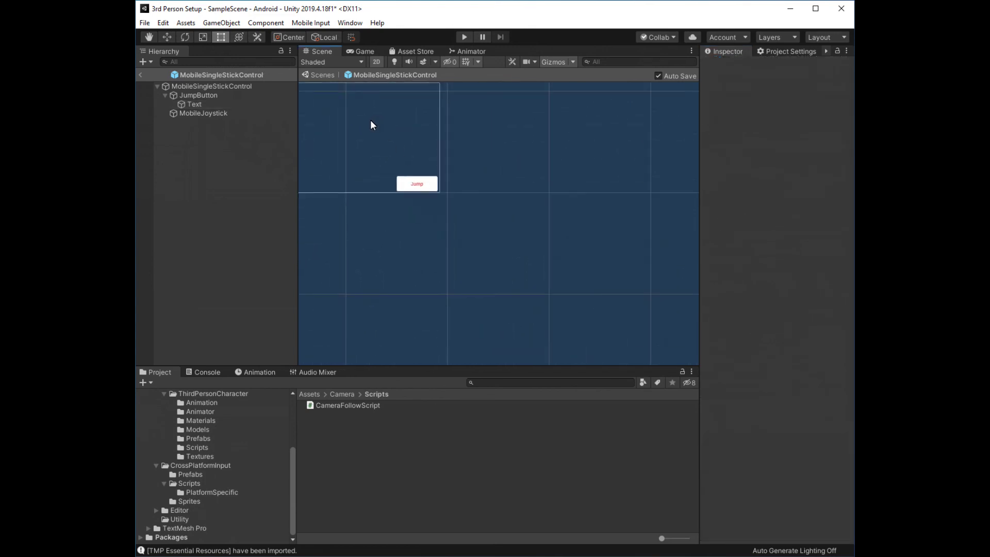
click(377, 62)
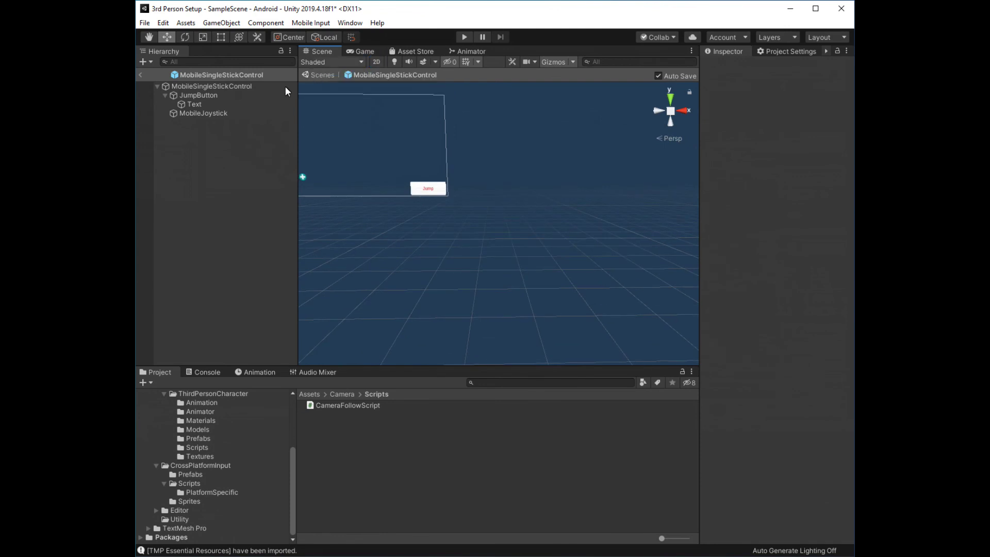
click(140, 74)
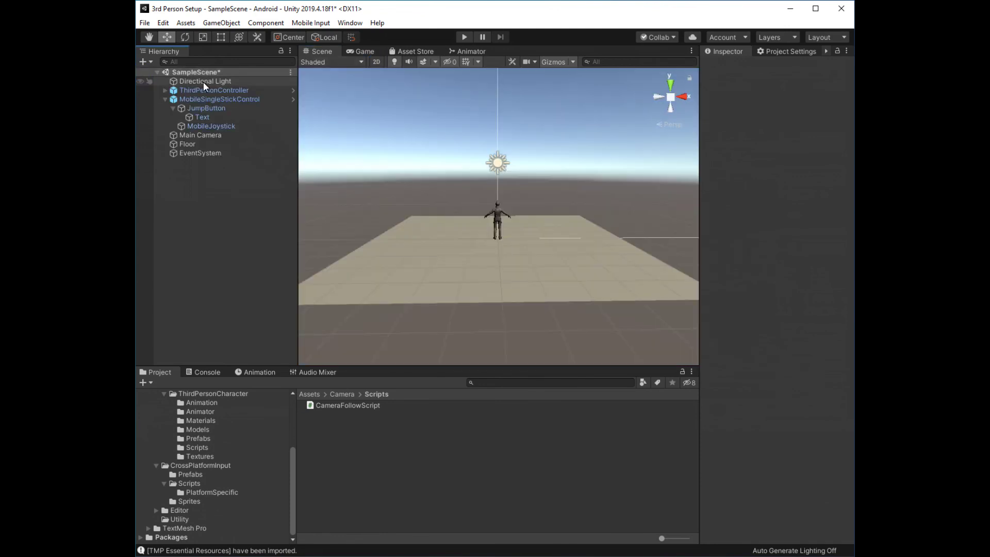
- Show the Game view with the on-screen controls and start Play mode
click(360, 51)
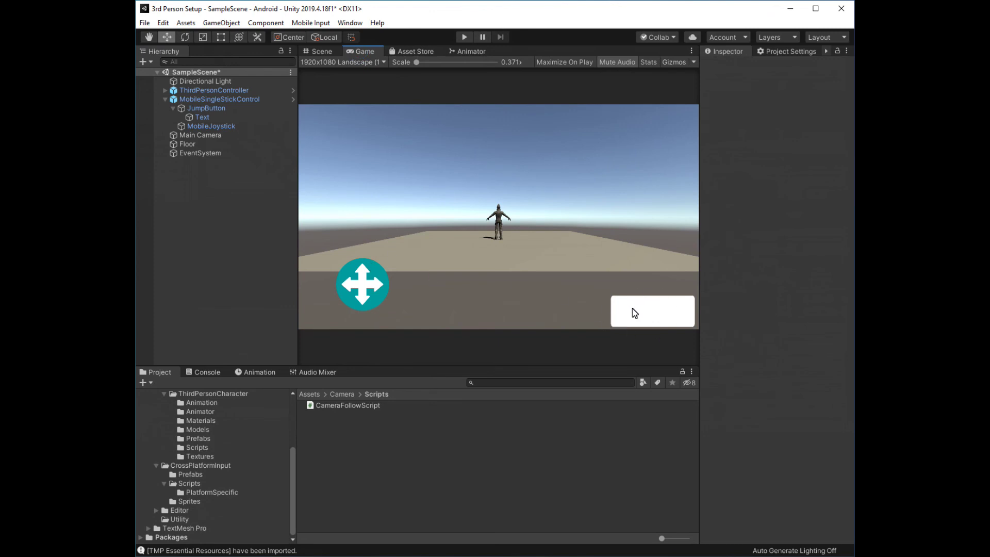
click(202, 118)
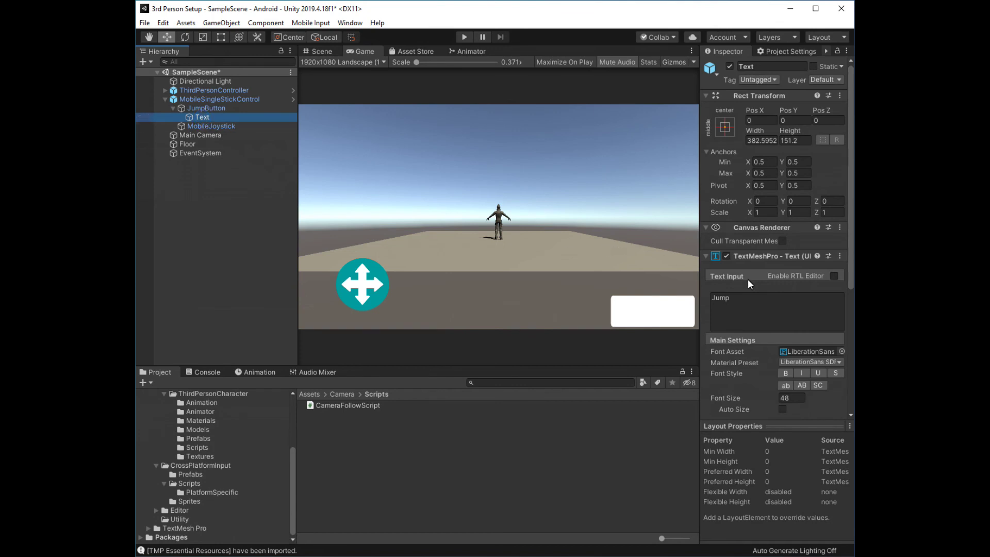
scroll(751, 286, down, 5)
mouse_move(726, 295)
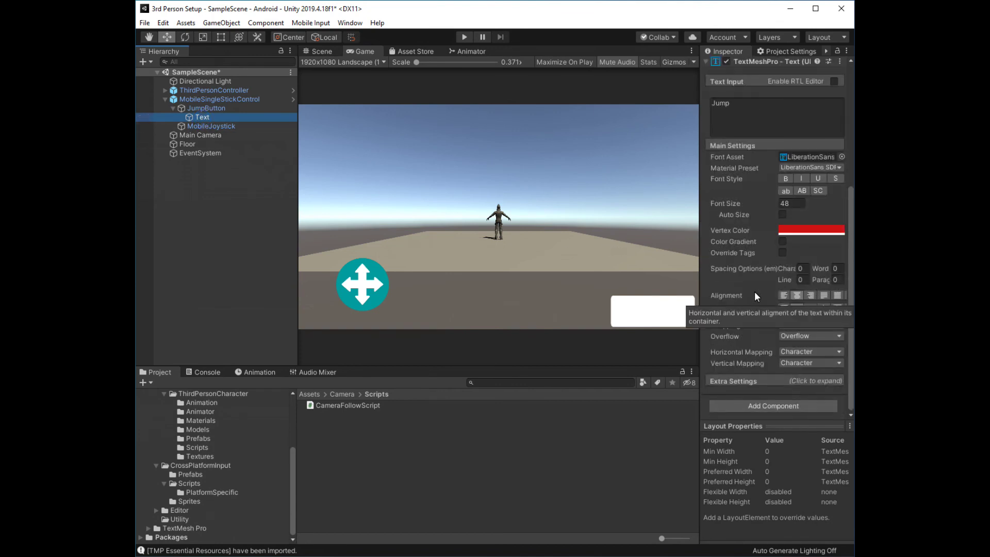
scroll(754, 292, up, 5)
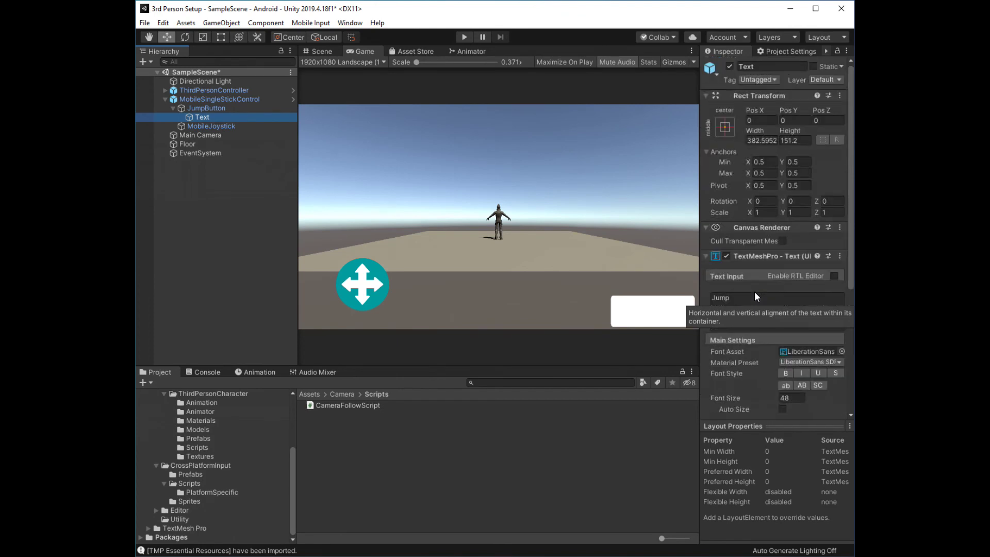
click(463, 38)
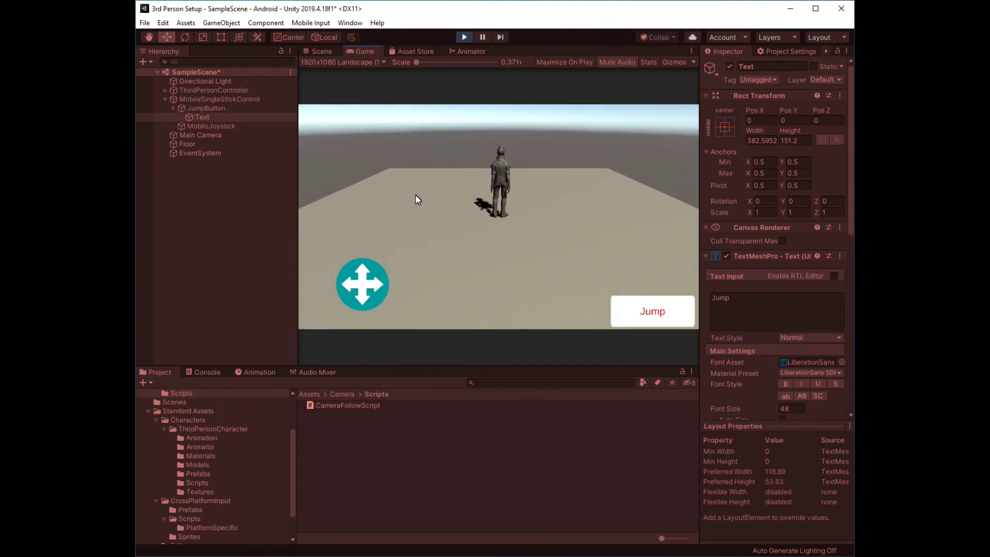
- Make Ethan jump twice, walk and steer him with the joystick, then stop Play mode
click(656, 317)
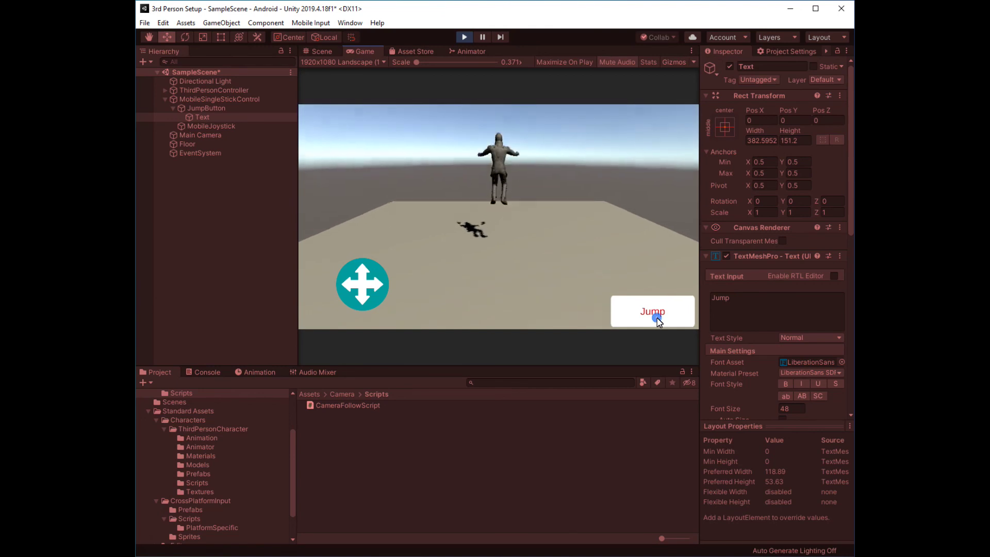
click(657, 315)
mouse_move(355, 285)
mouse_down()
mouse_move(395, 264)
mouse_move(380, 321)
mouse_up()
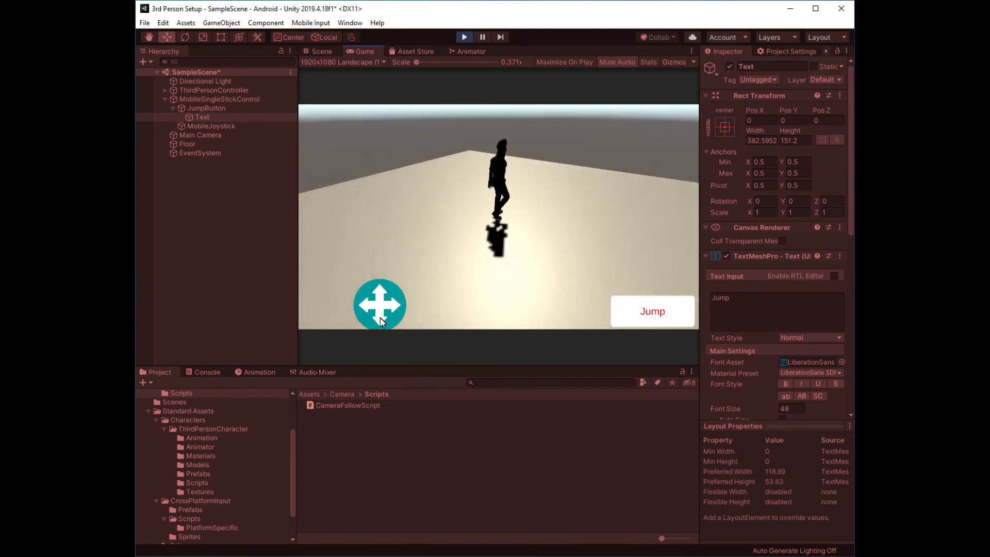
drag(379, 317, 344, 263)
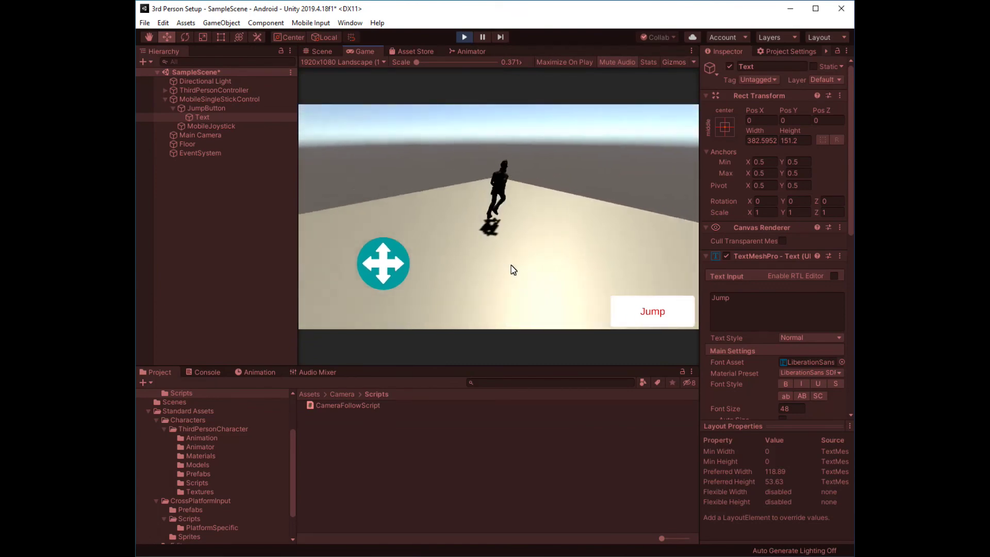
drag(511, 269, 438, 209)
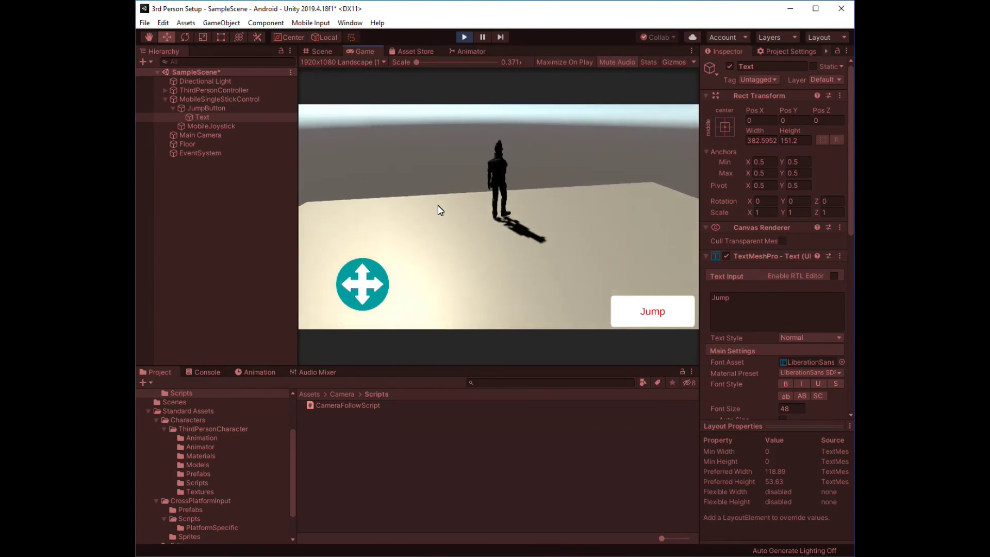
click(463, 37)
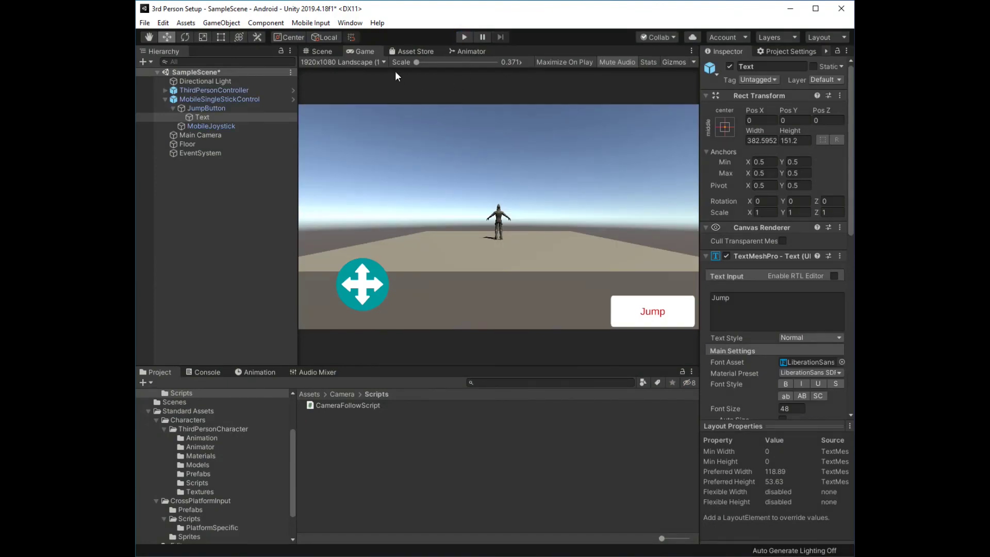